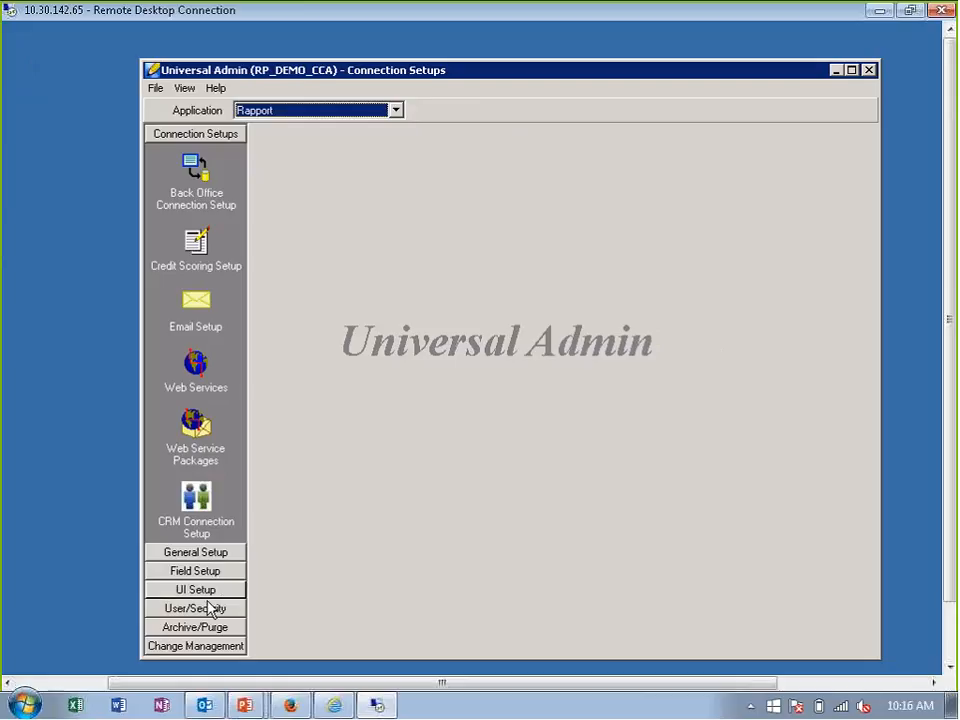
- Open the Initial Application w/Asset form from Form Setup in the UI Setup section
{"action": "left_click", "coordinate": [208, 592]}
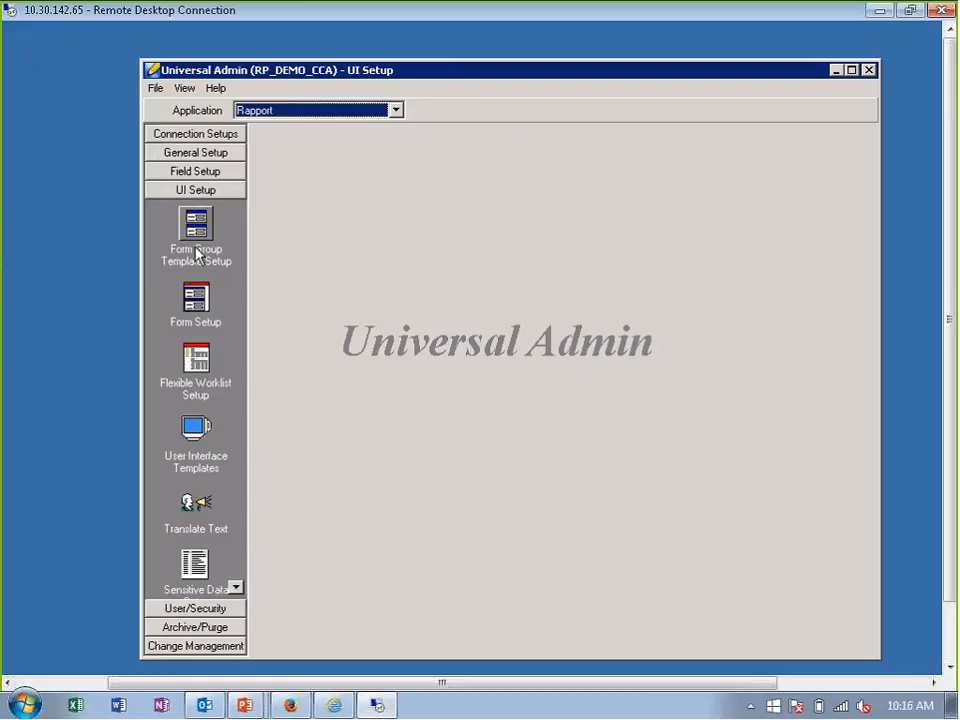
{"action": "left_click", "coordinate": [196, 298]}
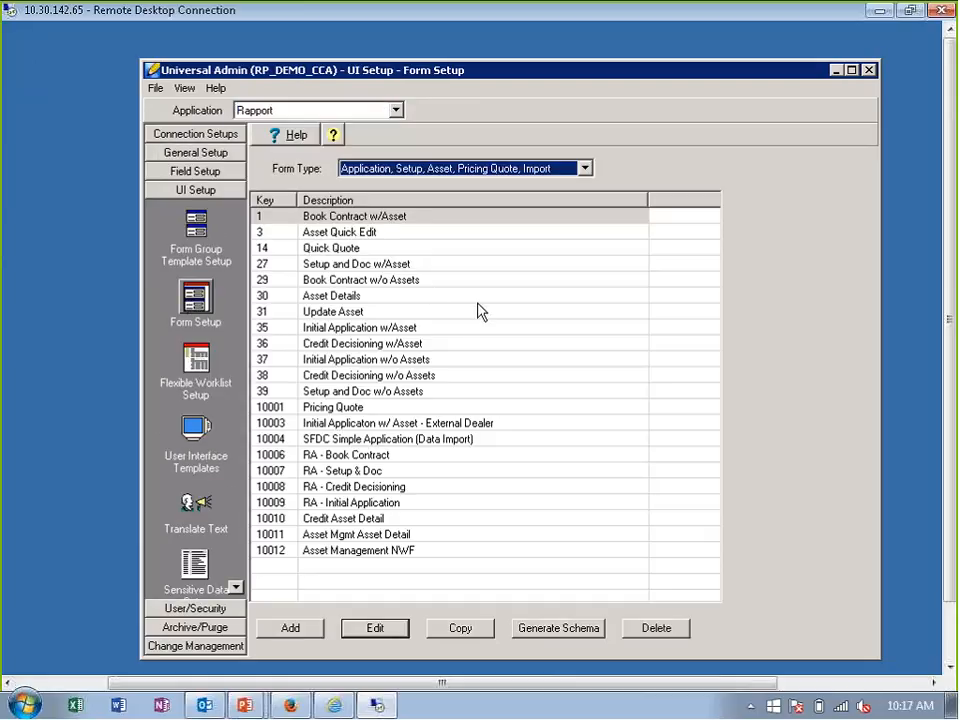
{"action": "left_click", "coordinate": [415, 332]}
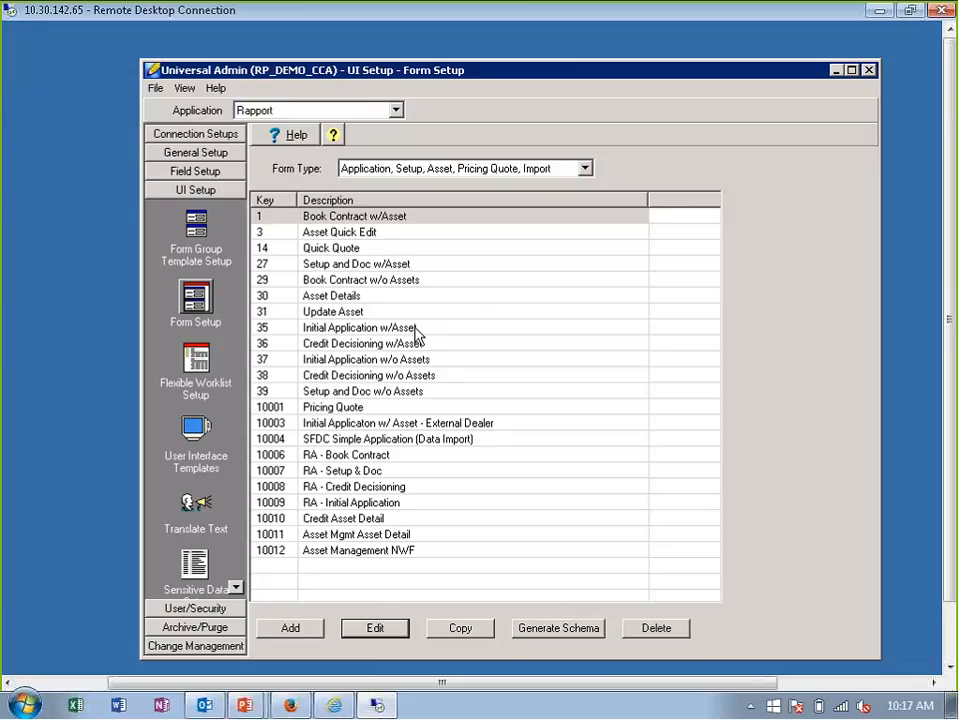
{"action": "double_click", "coordinate": [400, 335]}
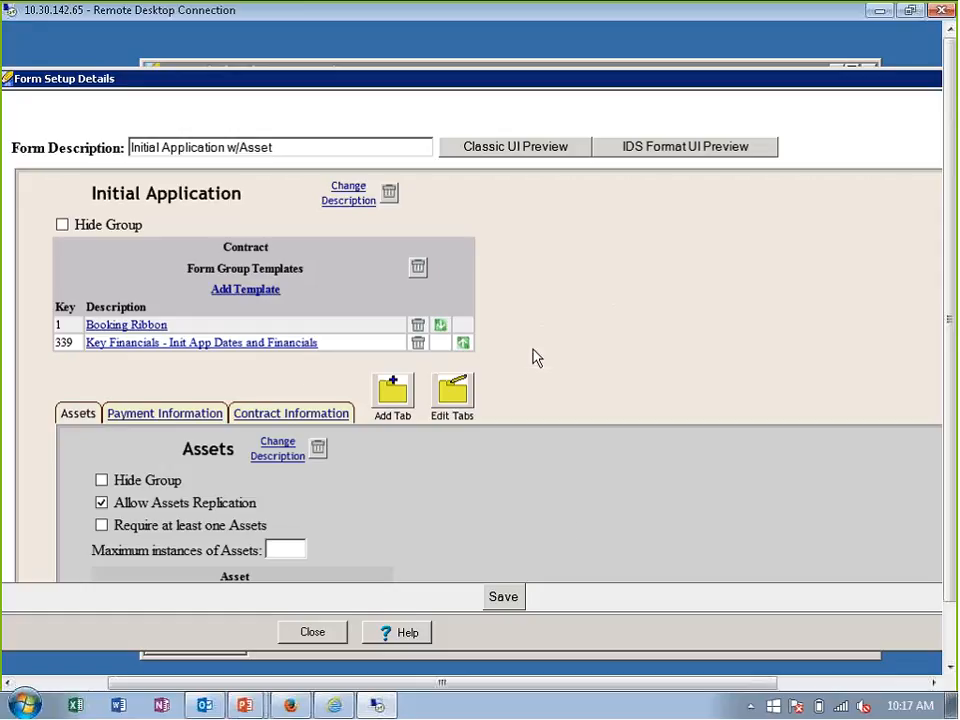
- Review the field layout of the Key Financials - Init App Dates and Financials template, then return to the form setup without saving
{"action": "left_click", "coordinate": [266, 348]}
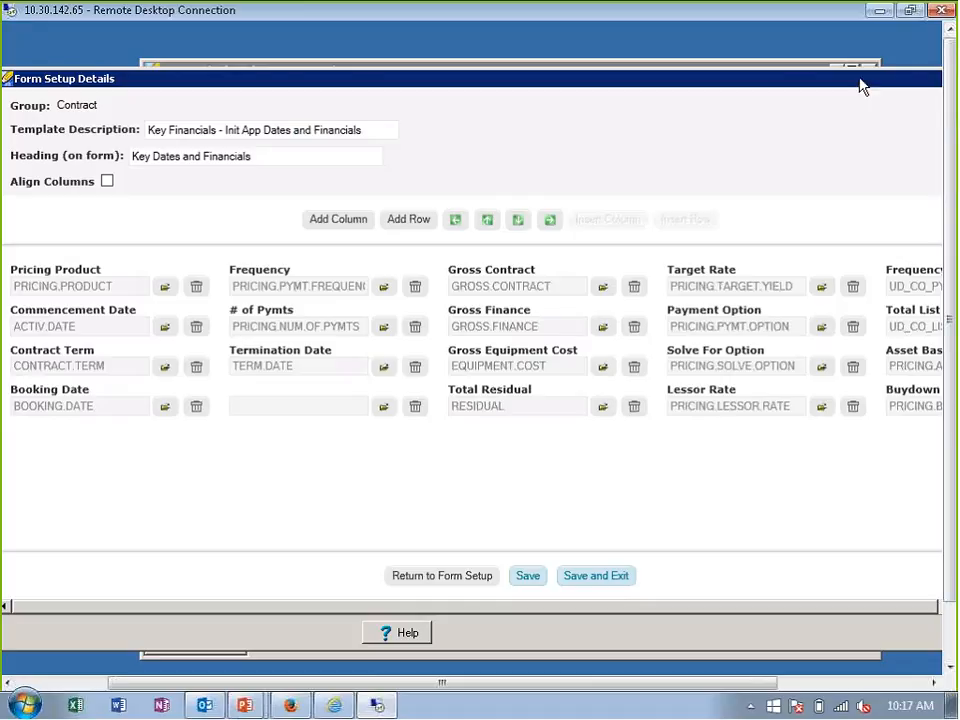
{"action": "left_click_drag", "start_coordinate": [859, 84], "coordinate": [751, 81]}
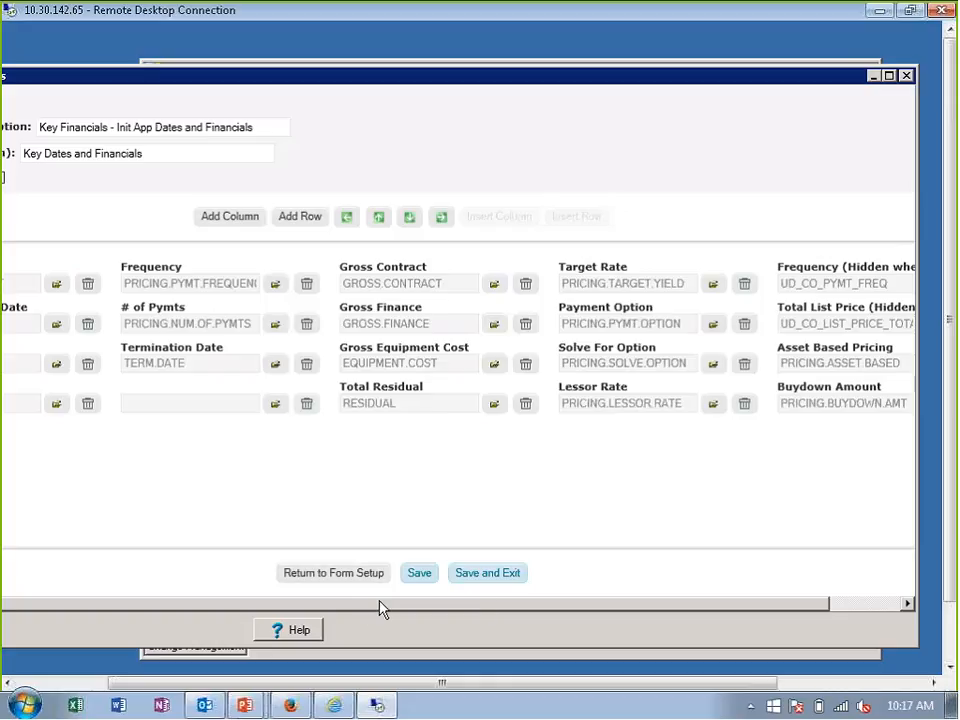
{"action": "left_click", "coordinate": [366, 578]}
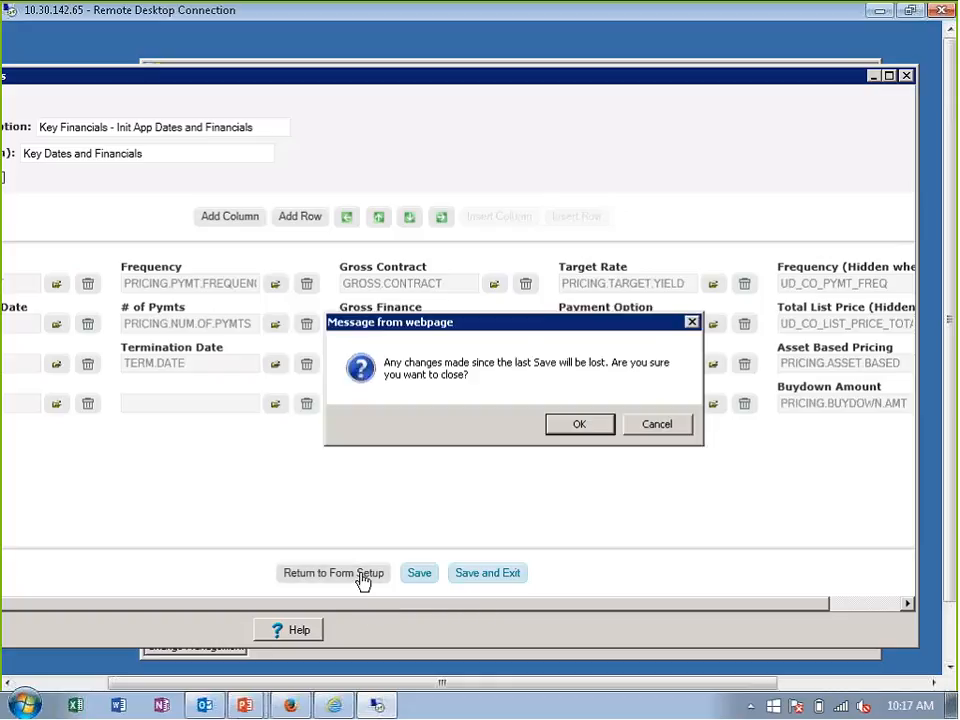
{"action": "left_click", "coordinate": [598, 425]}
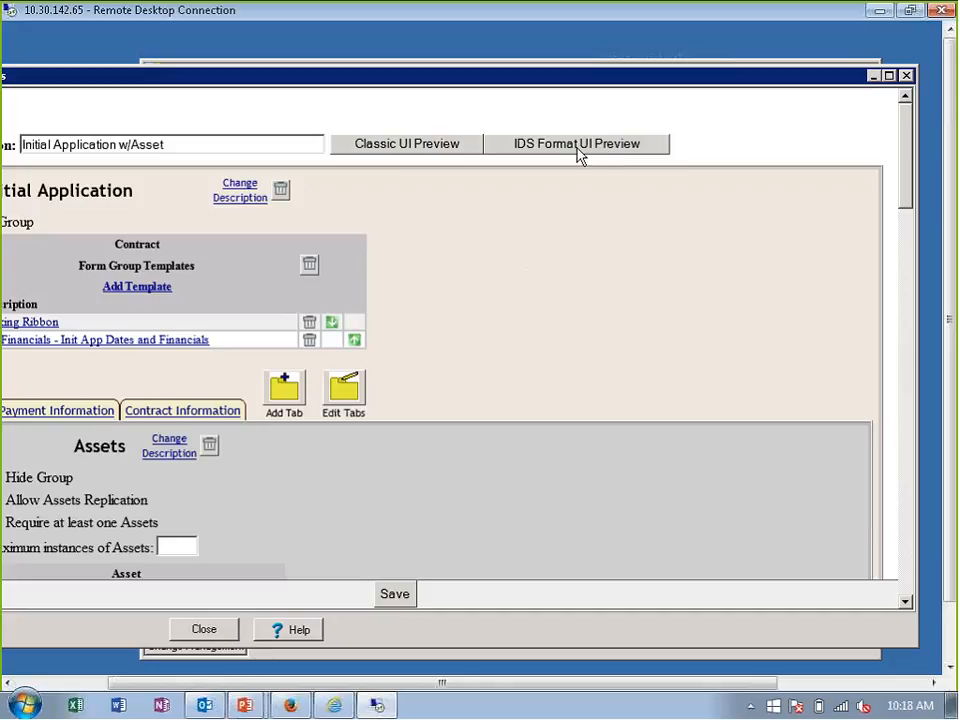
- Preview the Initial Application w/Asset form in the Classic UI and close the form details without saving
{"action": "left_click", "coordinate": [421, 151]}
{"action": "left_click_drag", "start_coordinate": [564, 683], "coordinate": [472, 694]}
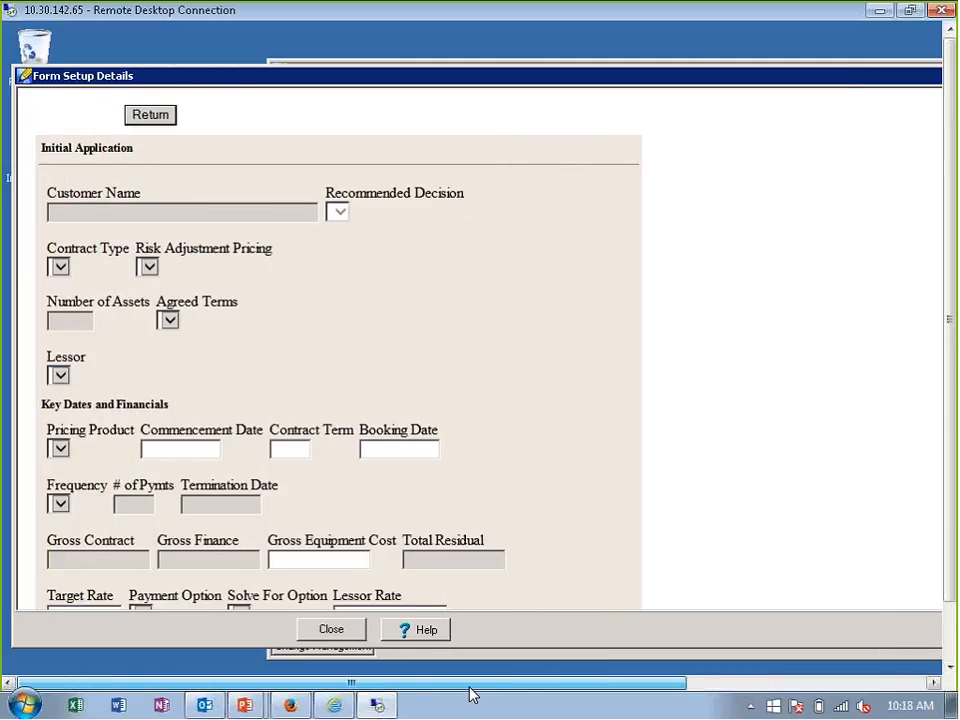
{"action": "left_click_drag", "start_coordinate": [472, 694], "coordinate": [643, 673]}
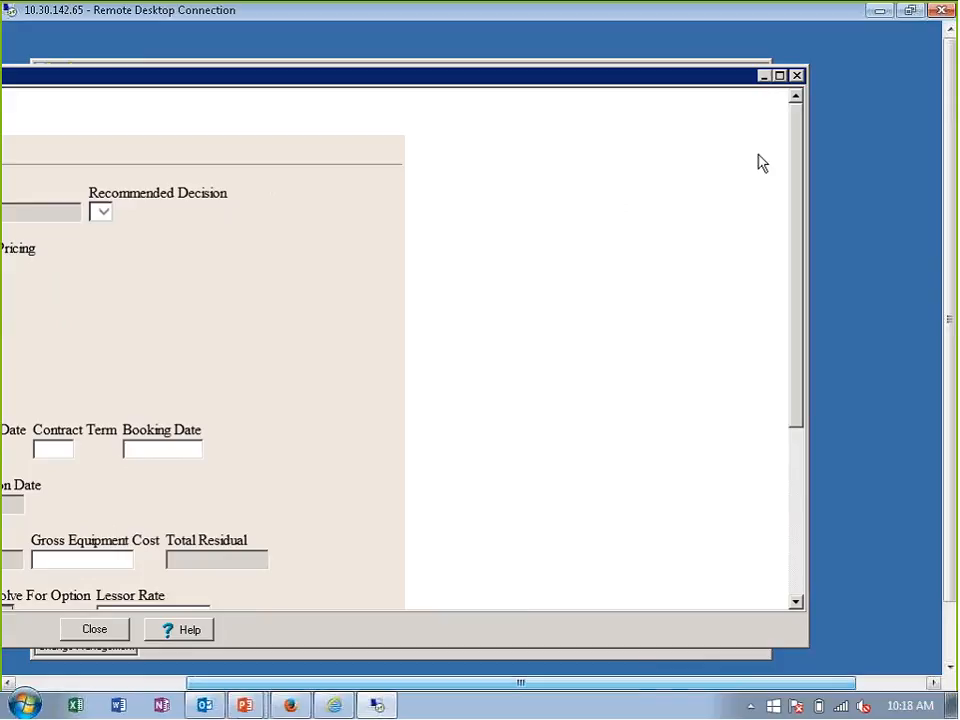
{"action": "left_click", "coordinate": [794, 77]}
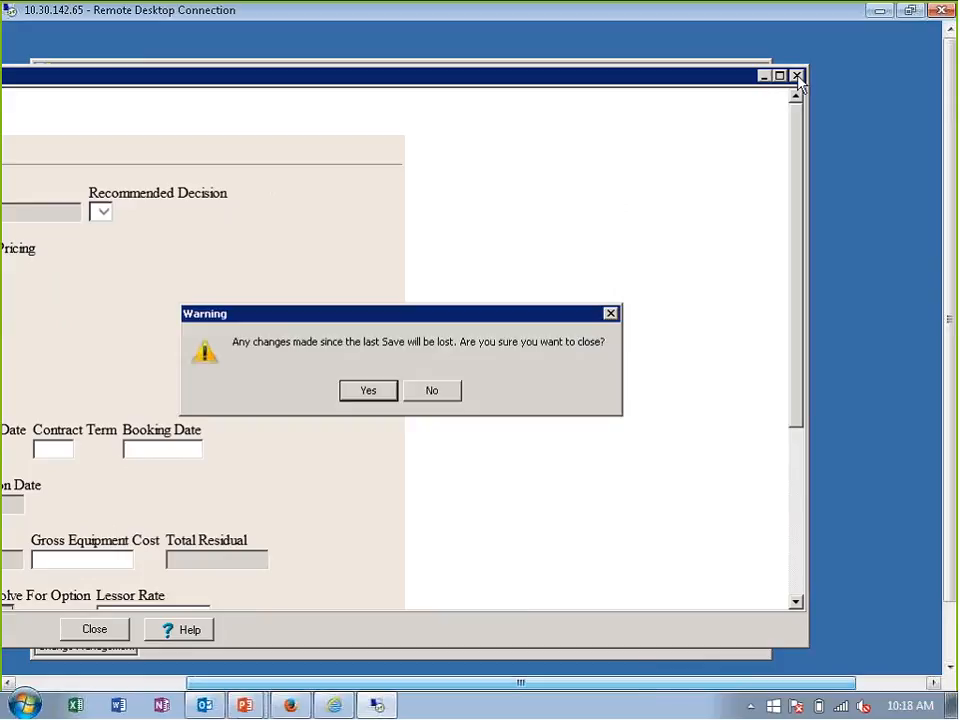
{"action": "left_click", "coordinate": [368, 390]}
- Reopen the Initial Application w/Asset form, preview it in the IDS Format UI, and close the form details without saving
{"action": "double_click", "coordinate": [285, 328]}
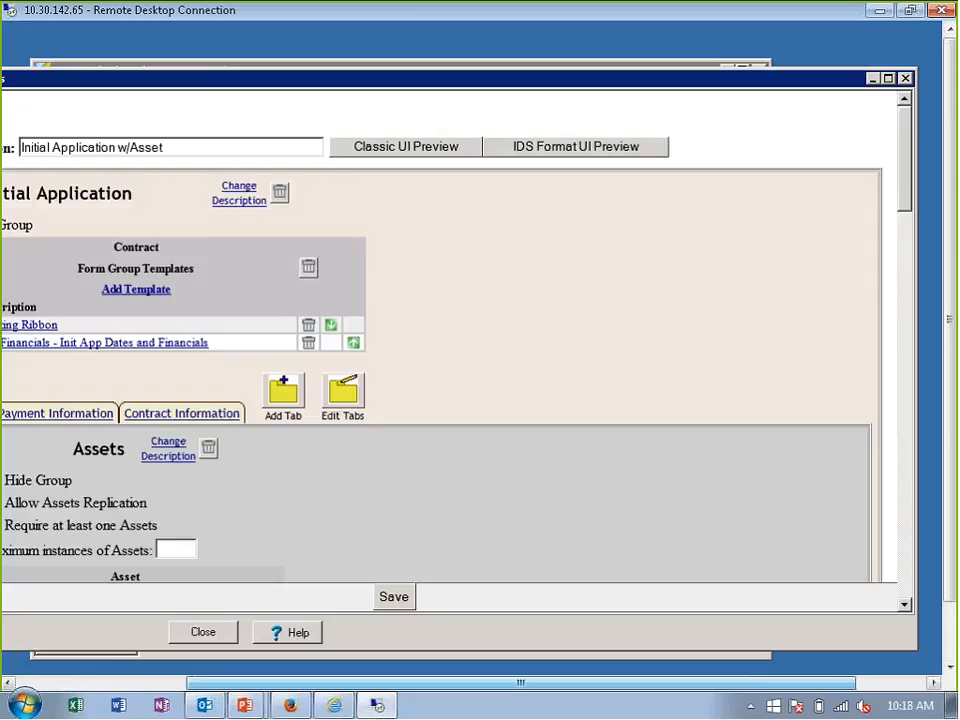
{"action": "left_click", "coordinate": [557, 148]}
{"action": "left_click_drag", "start_coordinate": [540, 686], "coordinate": [491, 692]}
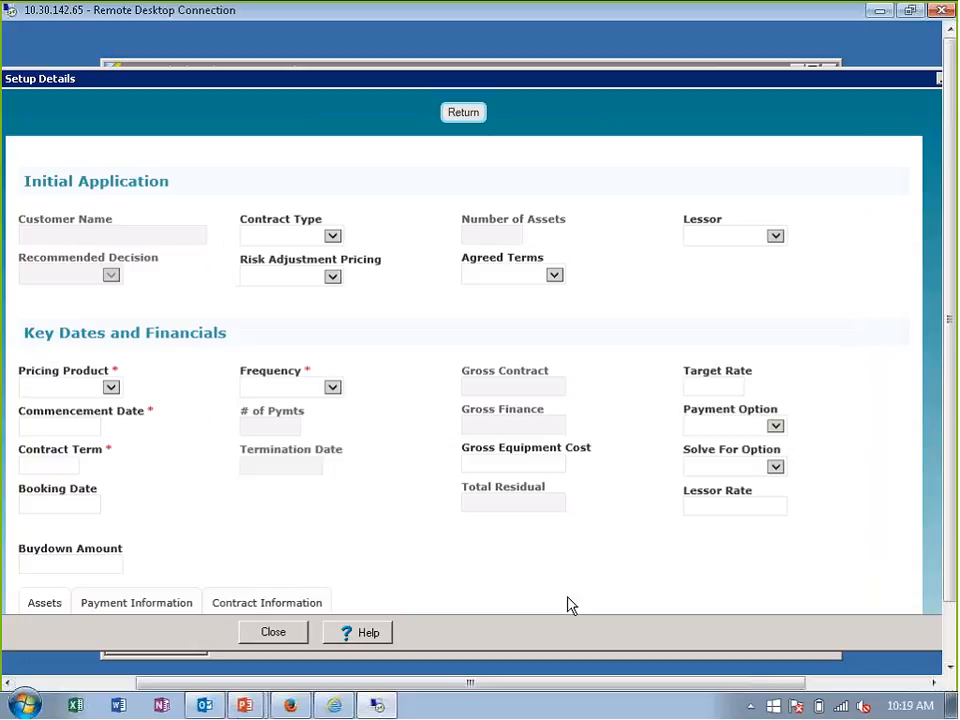
{"action": "left_click", "coordinate": [468, 116]}
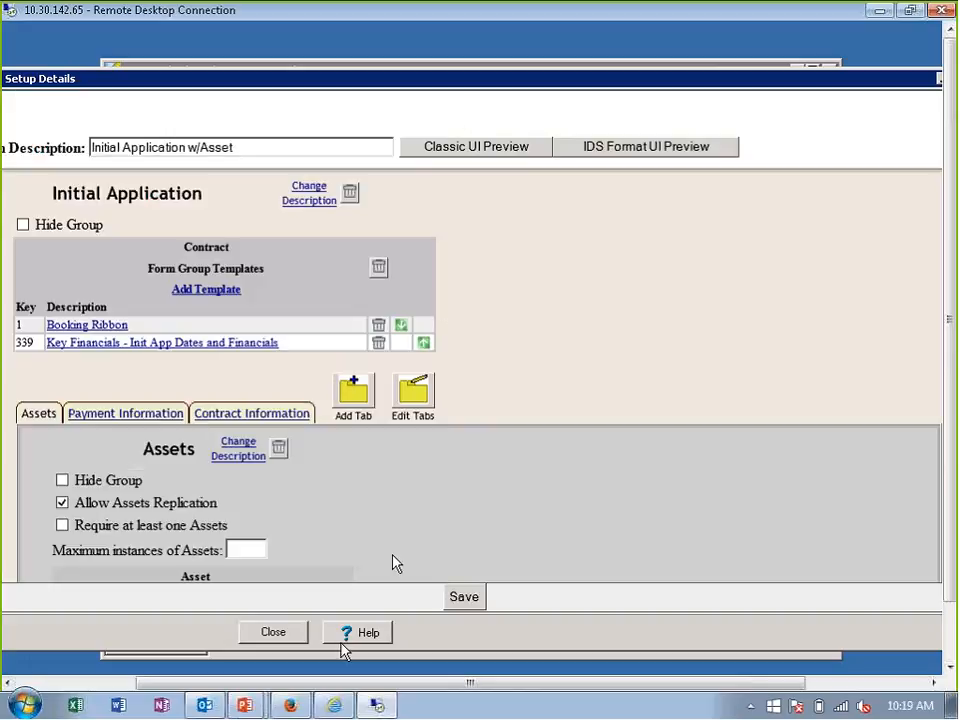
{"action": "left_click", "coordinate": [290, 635]}
{"action": "left_click", "coordinate": [446, 394]}
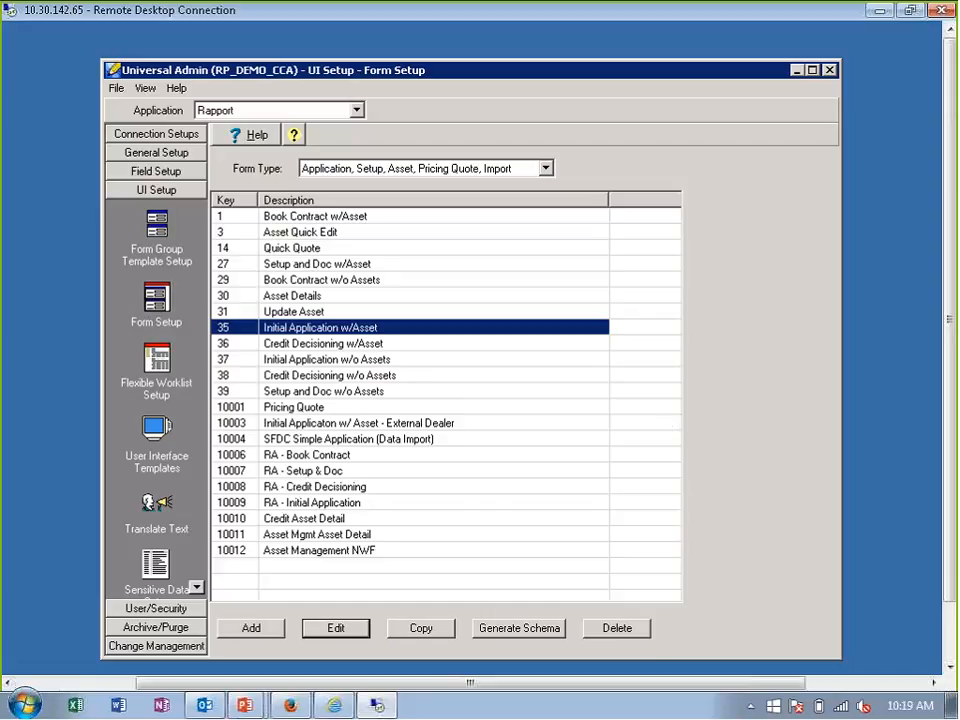
- Open the Submit App alert from Alerts and Notifications in the General Setup section
{"action": "left_click", "coordinate": [106, 155]}
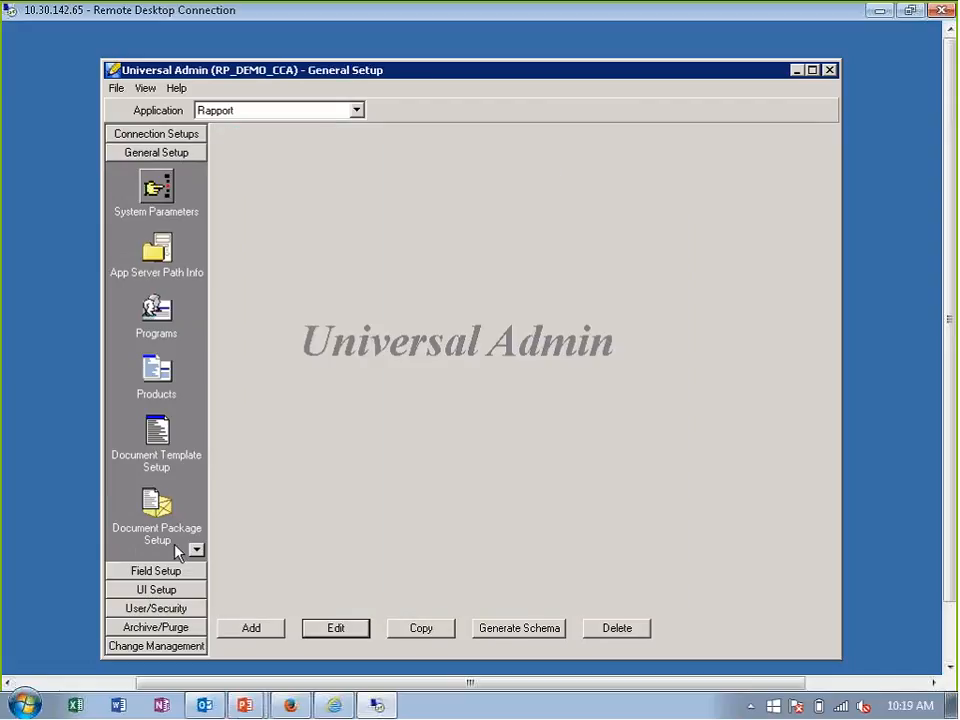
{"action": "left_click", "coordinate": [199, 552]}
{"action": "left_click", "coordinate": [199, 552]}
{"action": "left_click", "coordinate": [199, 552]}
{"action": "left_click", "coordinate": [199, 552]}
{"action": "left_click", "coordinate": [199, 552]}
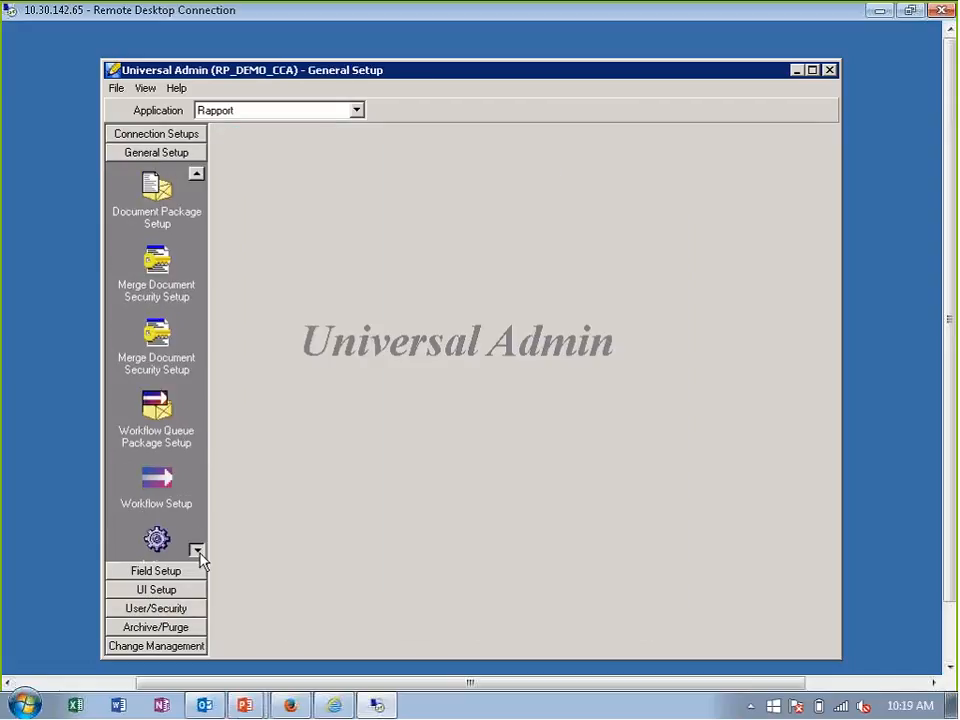
{"action": "left_click", "coordinate": [199, 552]}
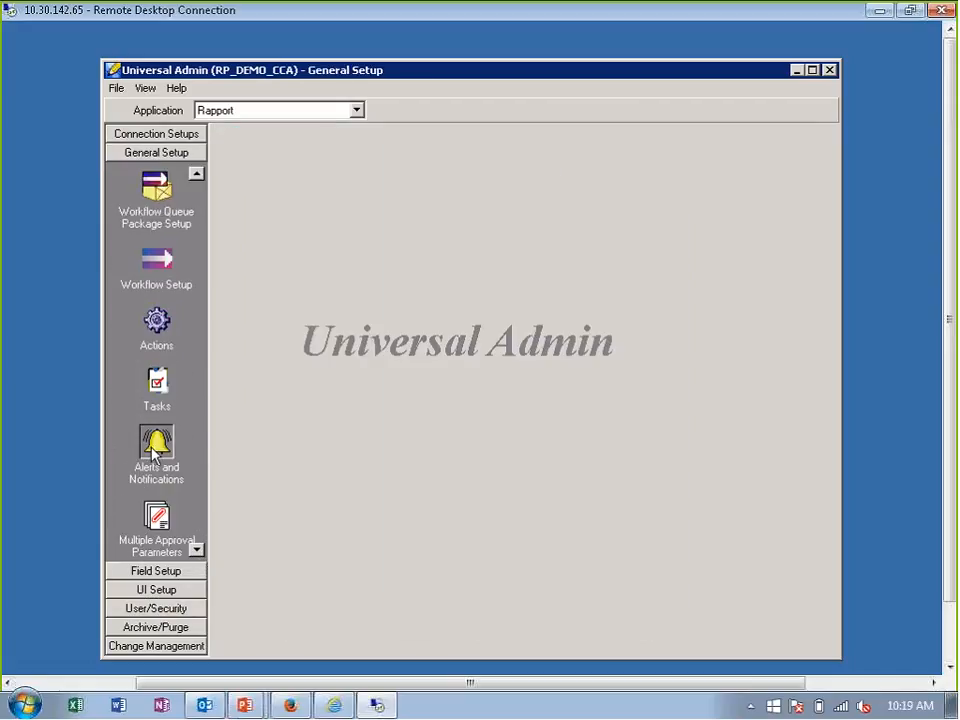
{"action": "left_click", "coordinate": [156, 444]}
{"action": "double_click", "coordinate": [262, 265]}
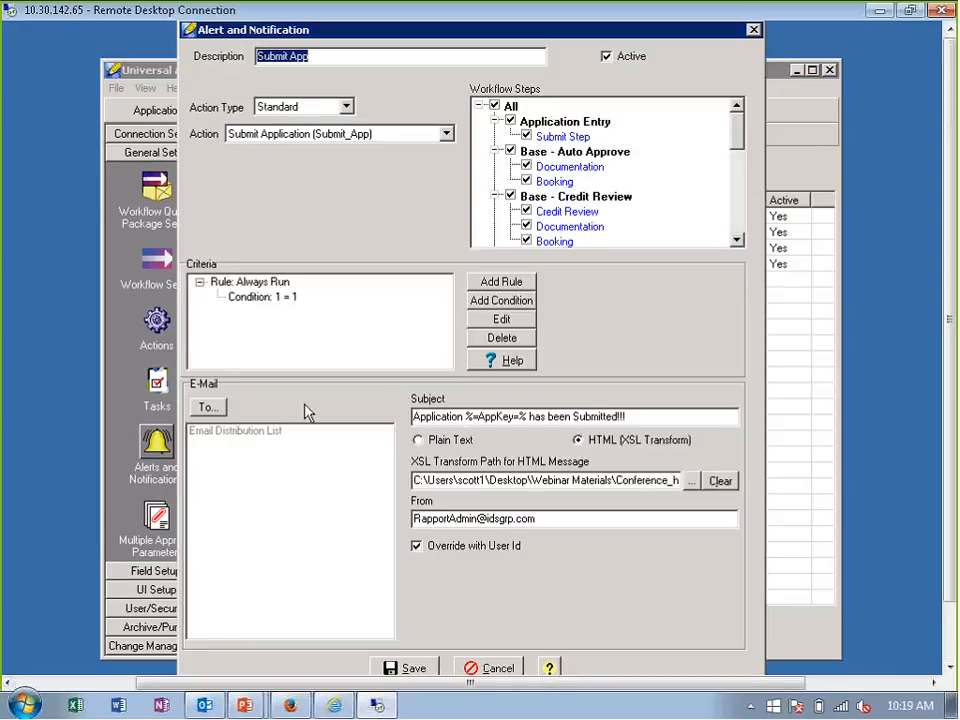
- Review the Submit App alert's available and selected recipients, including customer contact, third-party contact and distribution list options, and cancel without saving
{"action": "left_click", "coordinate": [208, 407]}
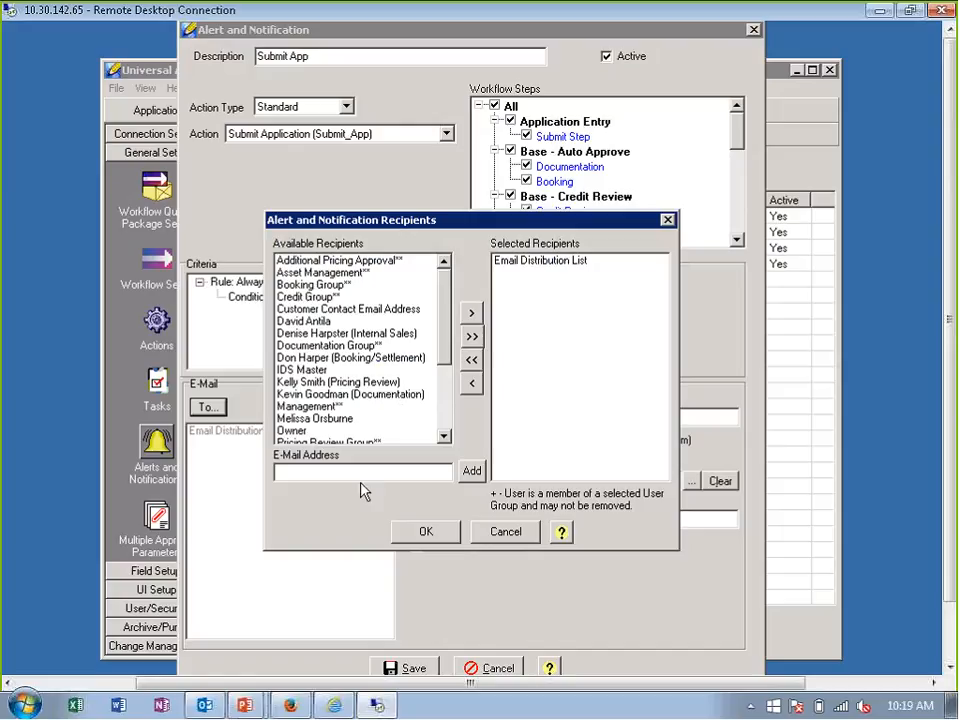
{"action": "left_click", "coordinate": [343, 314]}
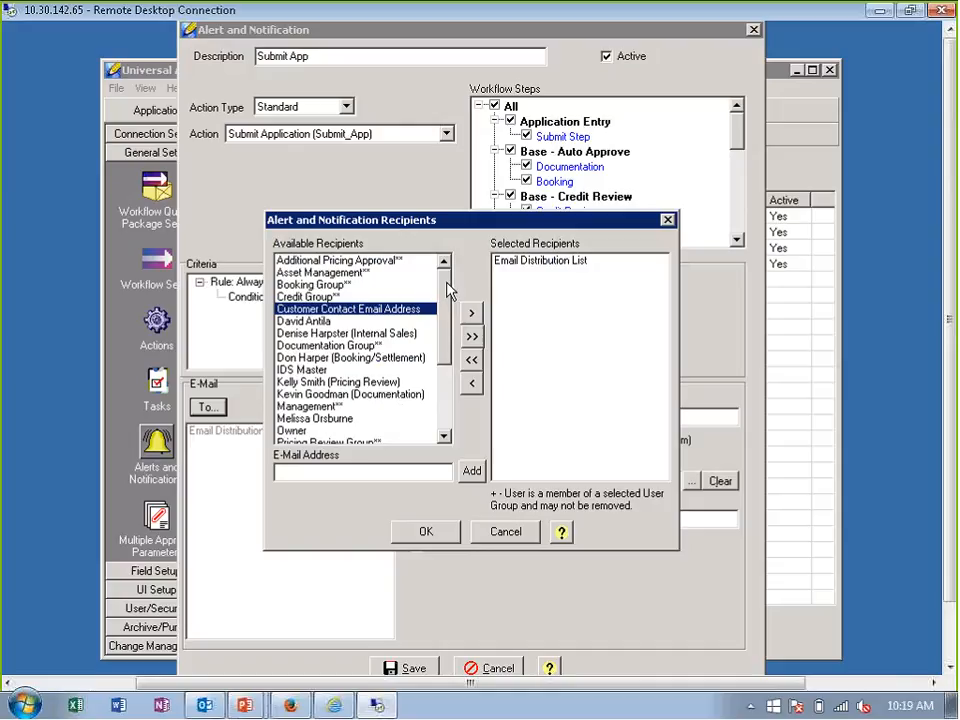
{"action": "left_click_drag", "start_coordinate": [447, 290], "coordinate": [447, 380]}
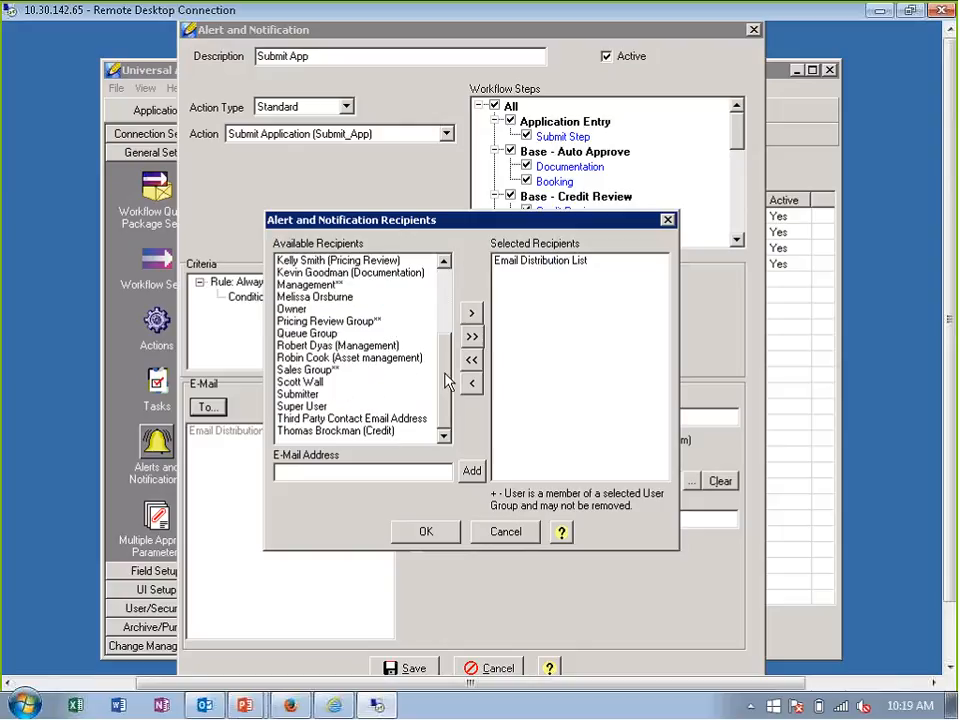
{"action": "left_click", "coordinate": [396, 422]}
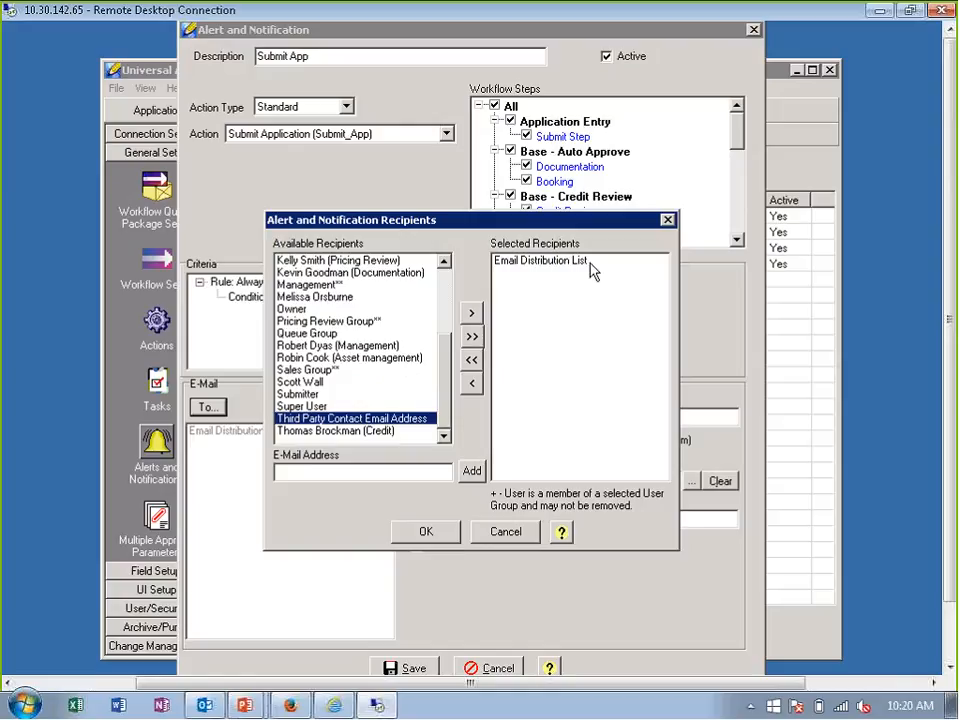
{"action": "left_click", "coordinate": [540, 262]}
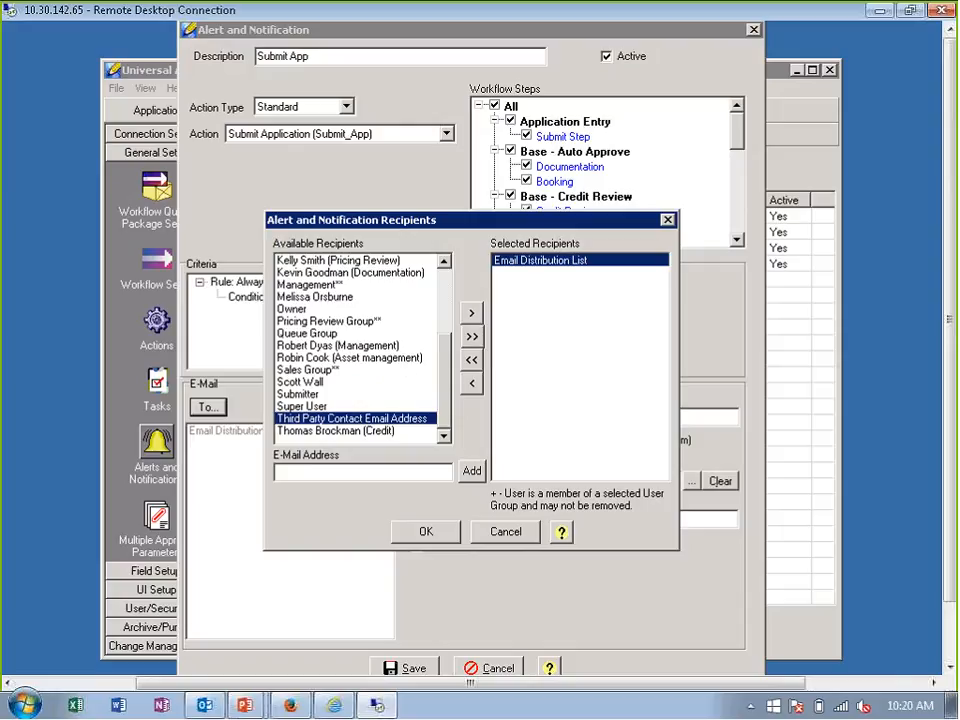
{"action": "left_click", "coordinate": [505, 531]}
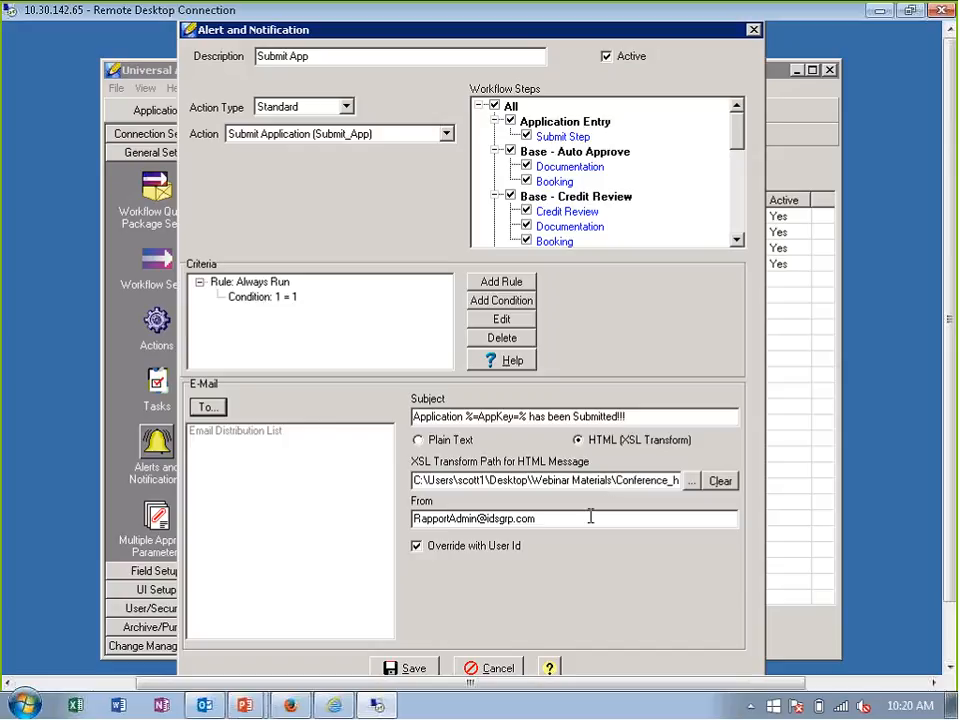
{"action": "left_click", "coordinate": [500, 669]}
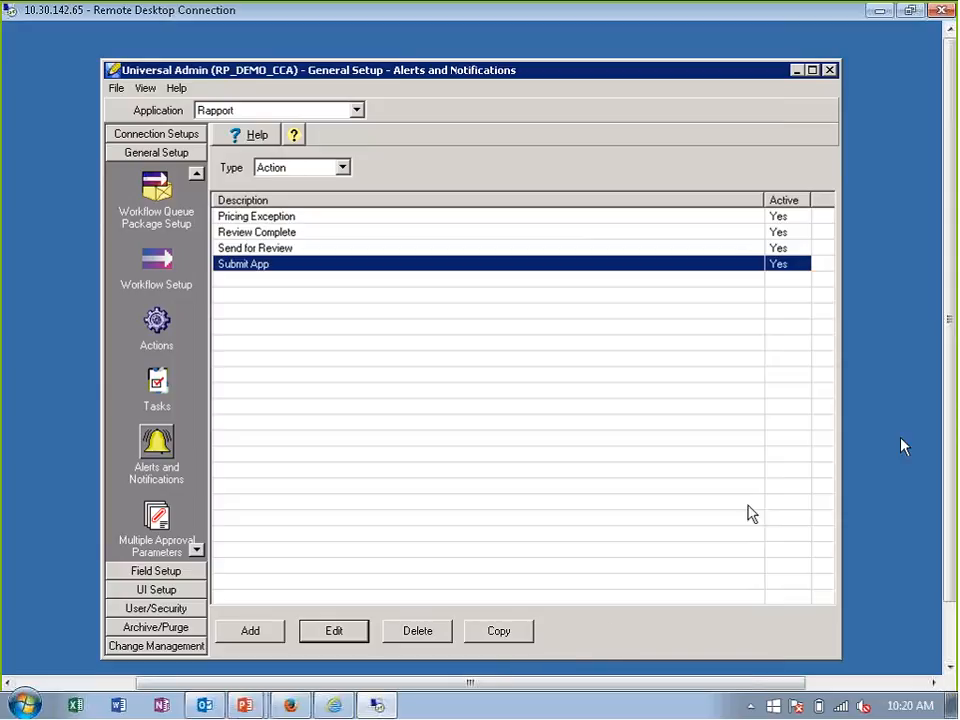
- Switch to the Rapport business rules application and sort the rules by Web Service, showing the web service rules first
{"action": "left_click_drag", "start_coordinate": [945, 418], "coordinate": [955, 492]}
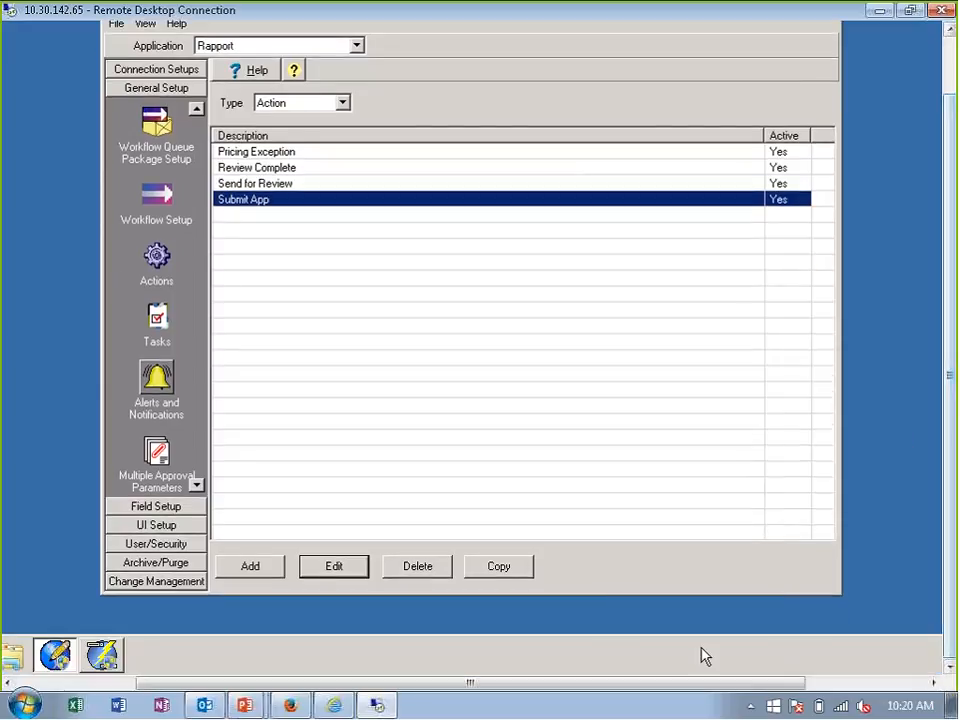
{"action": "left_click", "coordinate": [102, 655]}
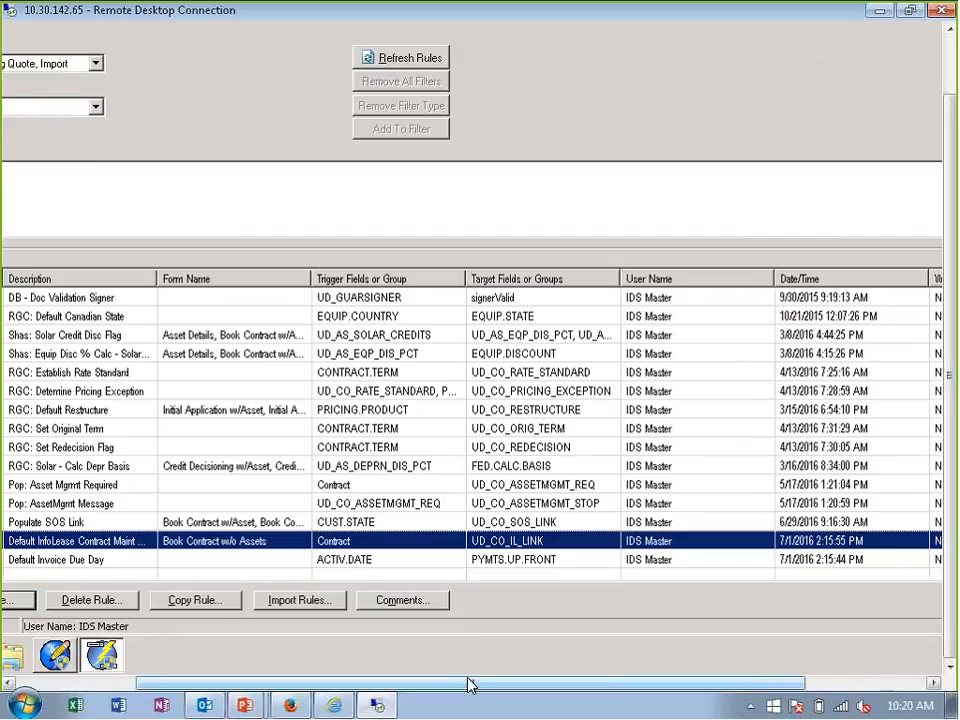
{"action": "left_click_drag", "start_coordinate": [469, 683], "coordinate": [392, 686]}
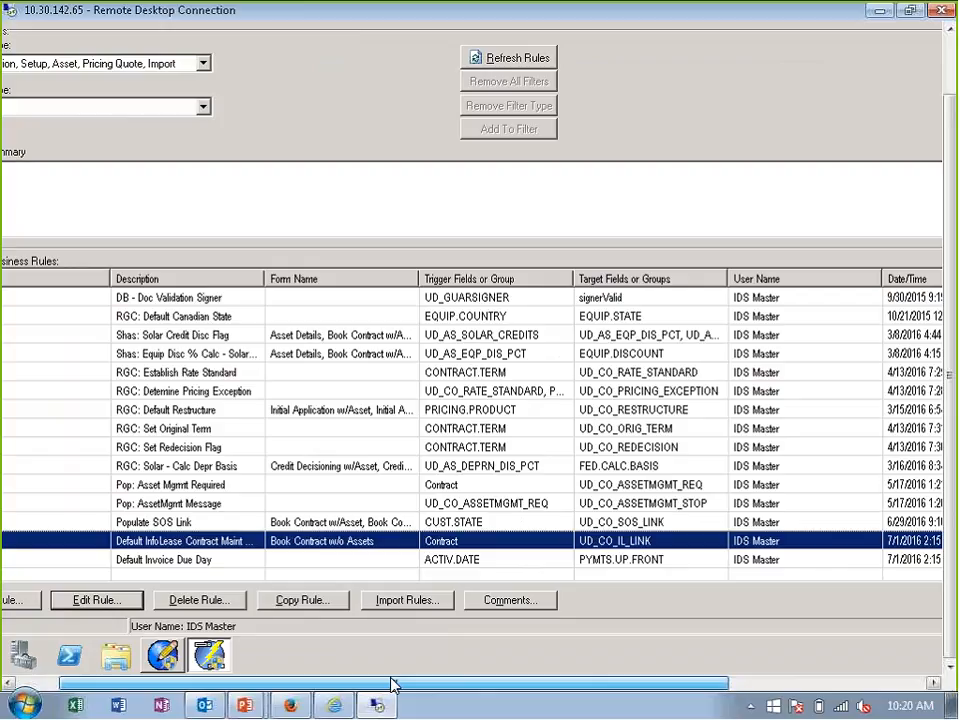
{"action": "left_click_drag", "start_coordinate": [392, 686], "coordinate": [721, 684]}
{"action": "left_click", "coordinate": [816, 282]}
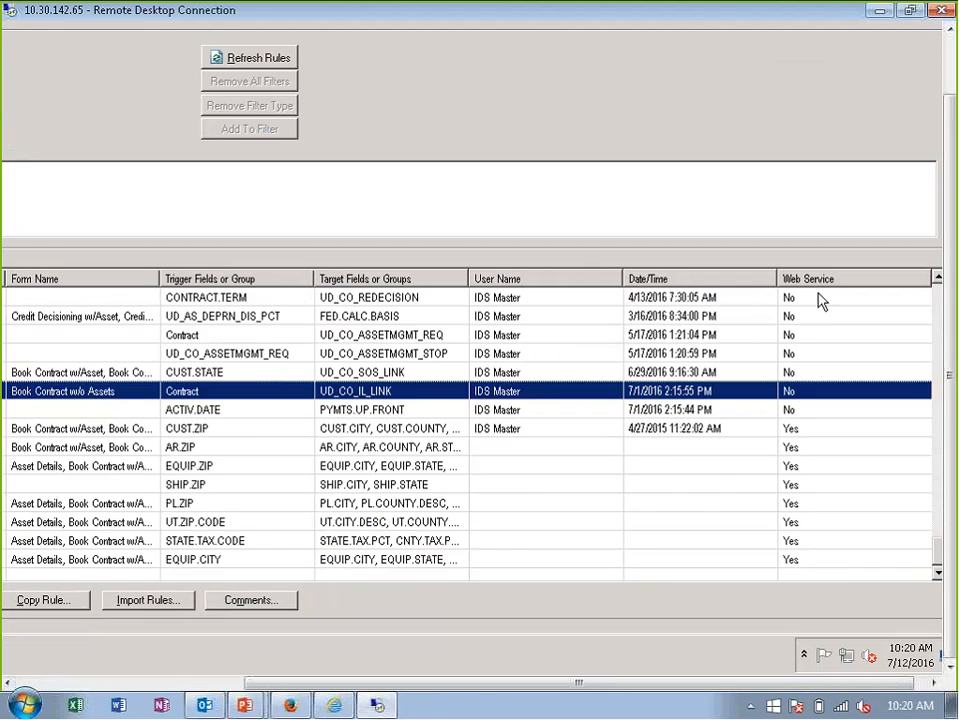
{"action": "scroll", "coordinate": [818, 295], "scroll_direction": "up", "scroll_amount": 15}
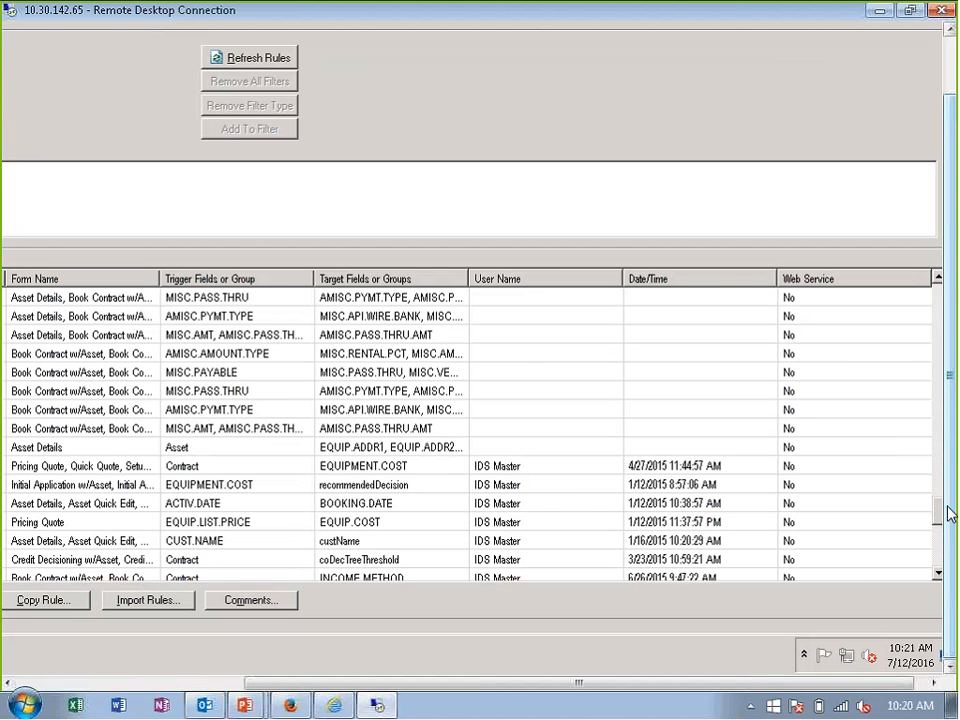
{"action": "left_click_drag", "start_coordinate": [937, 510], "coordinate": [937, 293]}
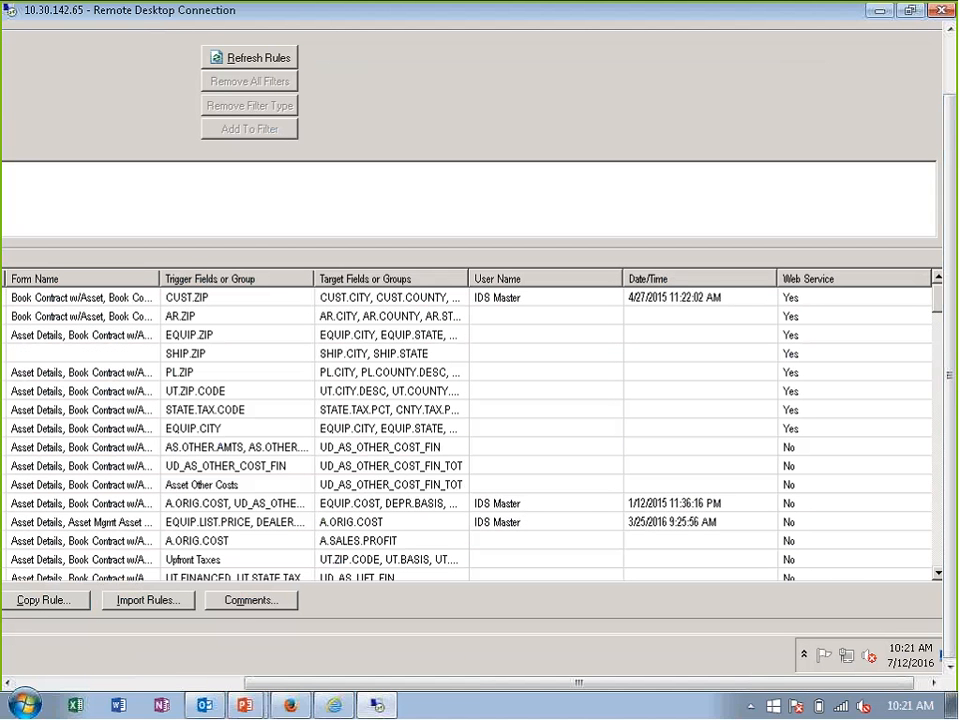
{"action": "left_click_drag", "start_coordinate": [553, 682], "coordinate": [416, 686]}
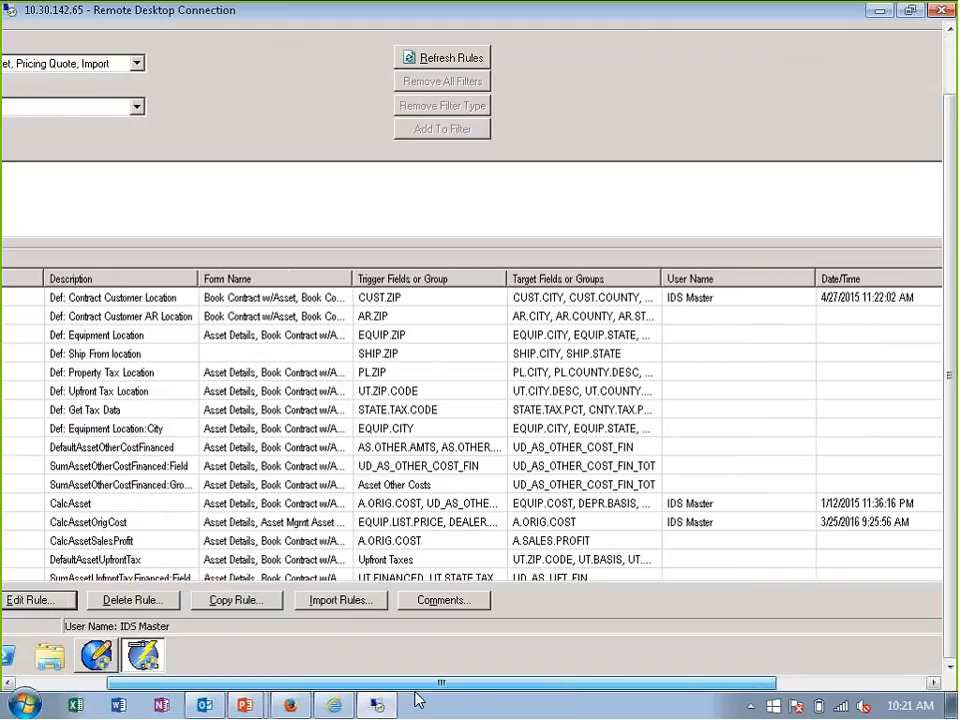
- Open the Def: Contract Customer Location rule and its first scenario to inspect the assigned web service
{"action": "double_click", "coordinate": [141, 303]}
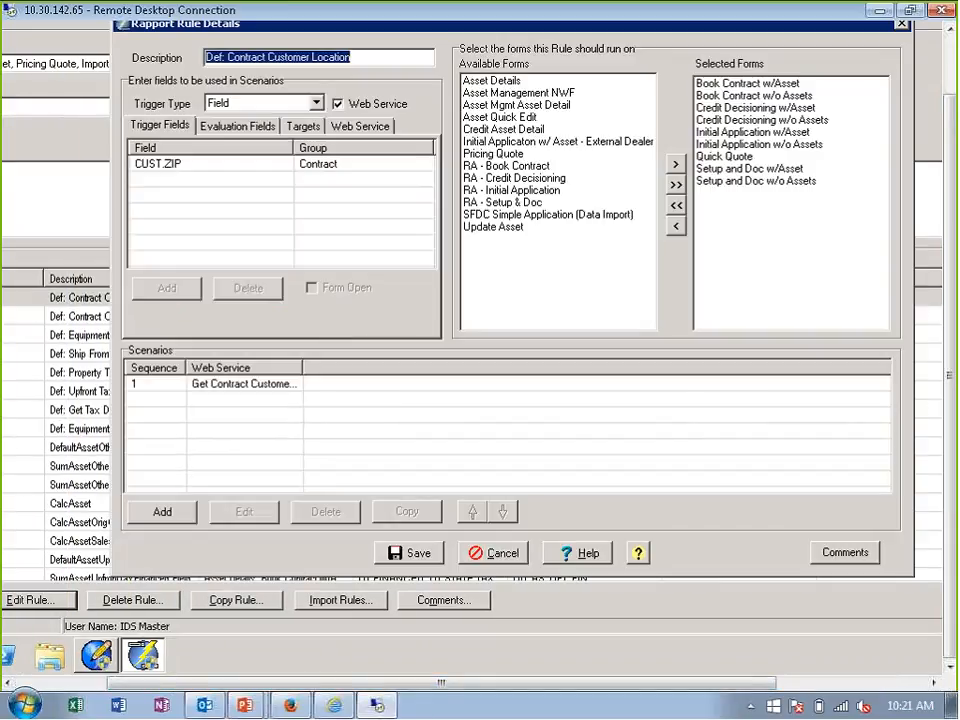
{"action": "double_click", "coordinate": [268, 393]}
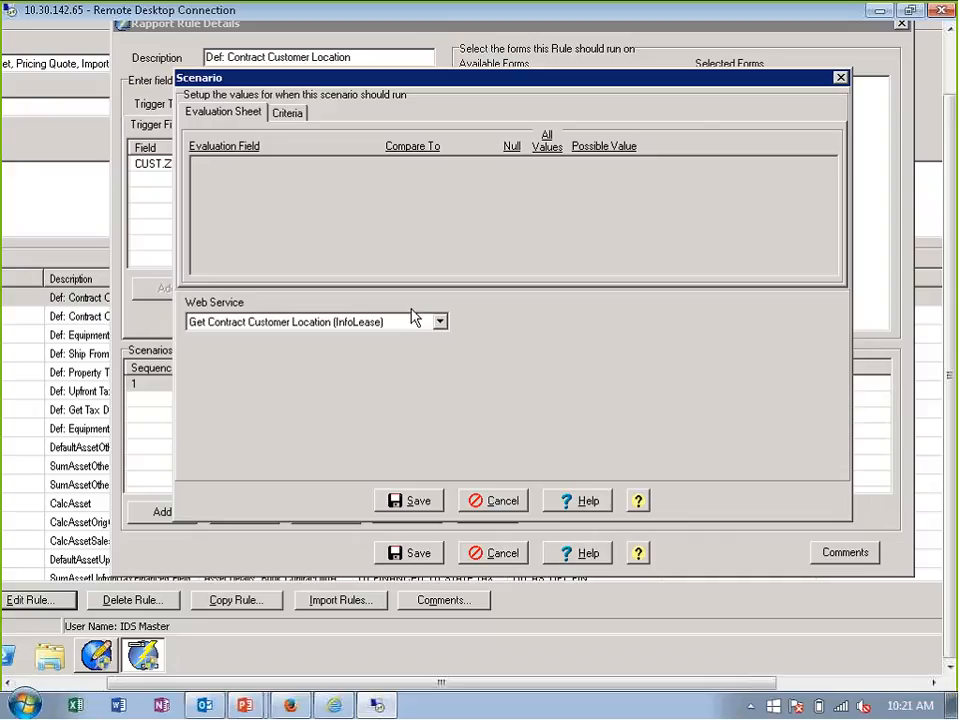
- Review the web services available to the scenario, keep the current choice, and close the scenario and rule without saving
{"action": "left_click", "coordinate": [440, 321]}
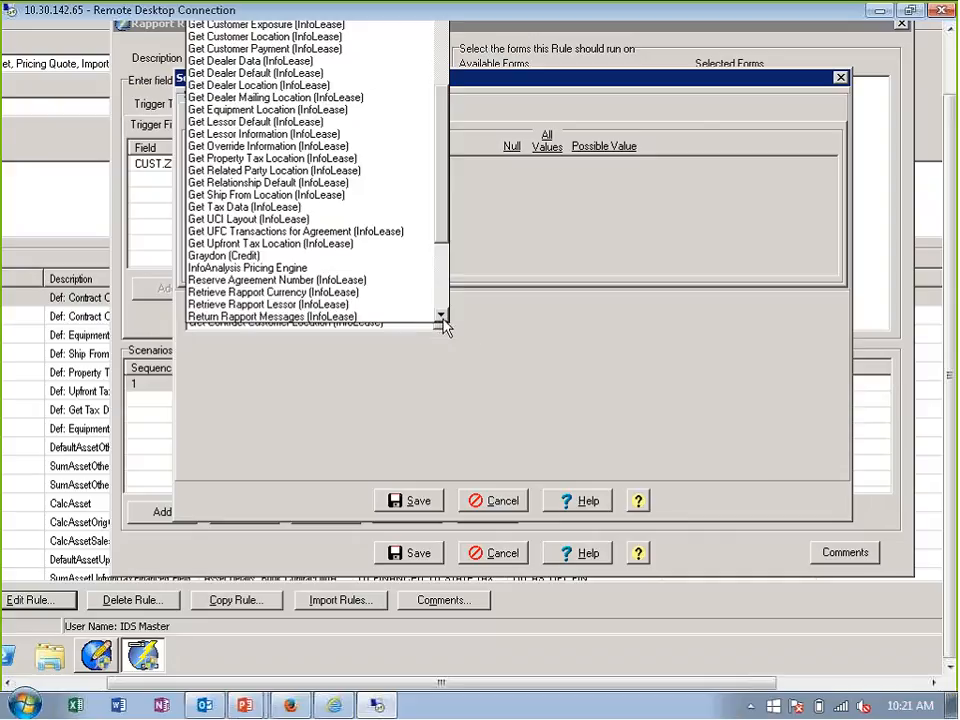
{"action": "left_click", "coordinate": [510, 322]}
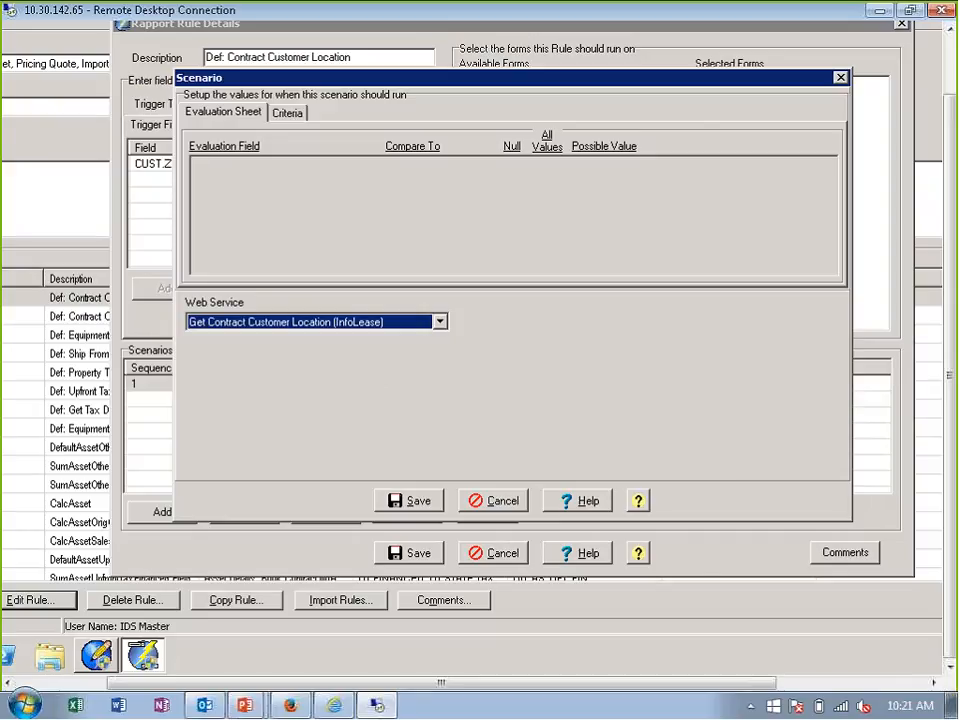
{"action": "left_click", "coordinate": [505, 503]}
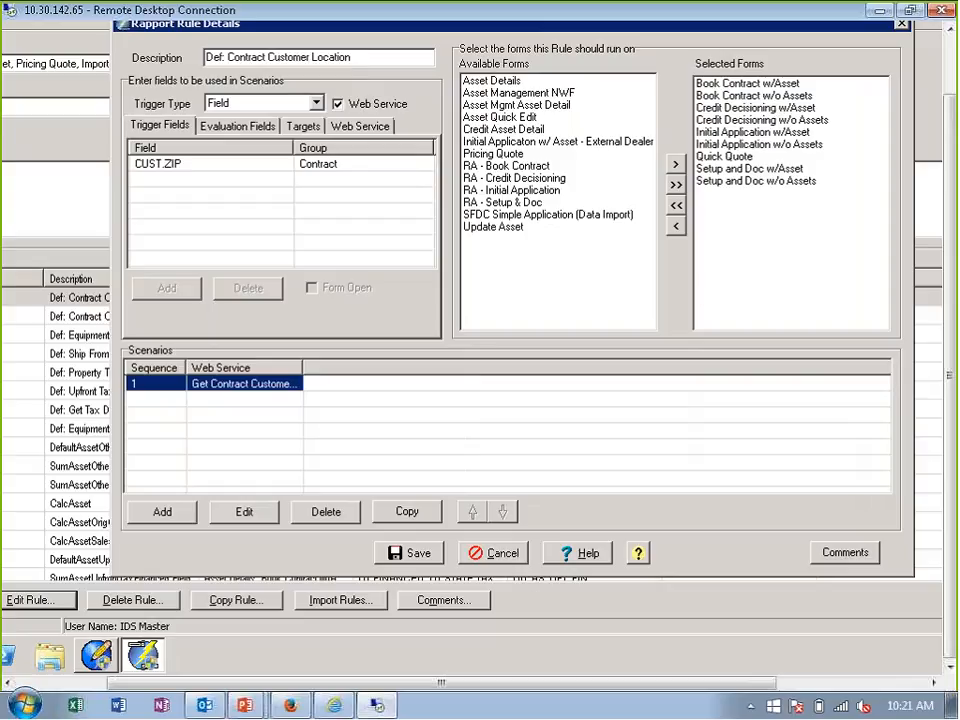
{"action": "left_click", "coordinate": [500, 553]}
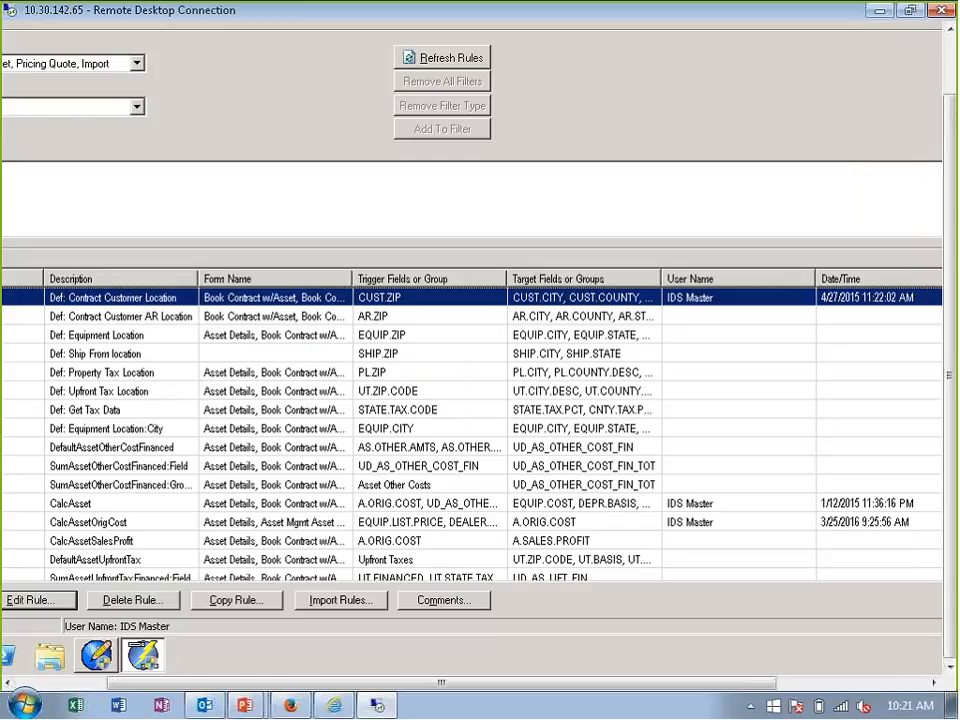
- Look through the business rules to the end of the list and open the Populate SOS Link rule
{"action": "left_click_drag", "start_coordinate": [529, 685], "coordinate": [425, 684]}
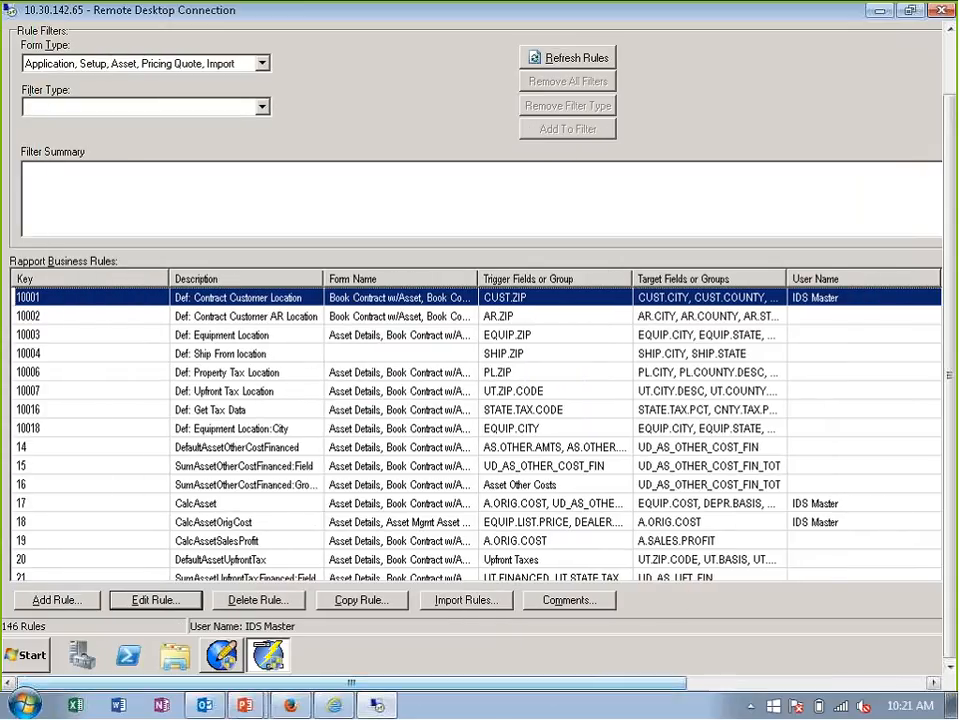
{"action": "scroll", "coordinate": [93, 285], "scroll_direction": "down", "scroll_amount": 3}
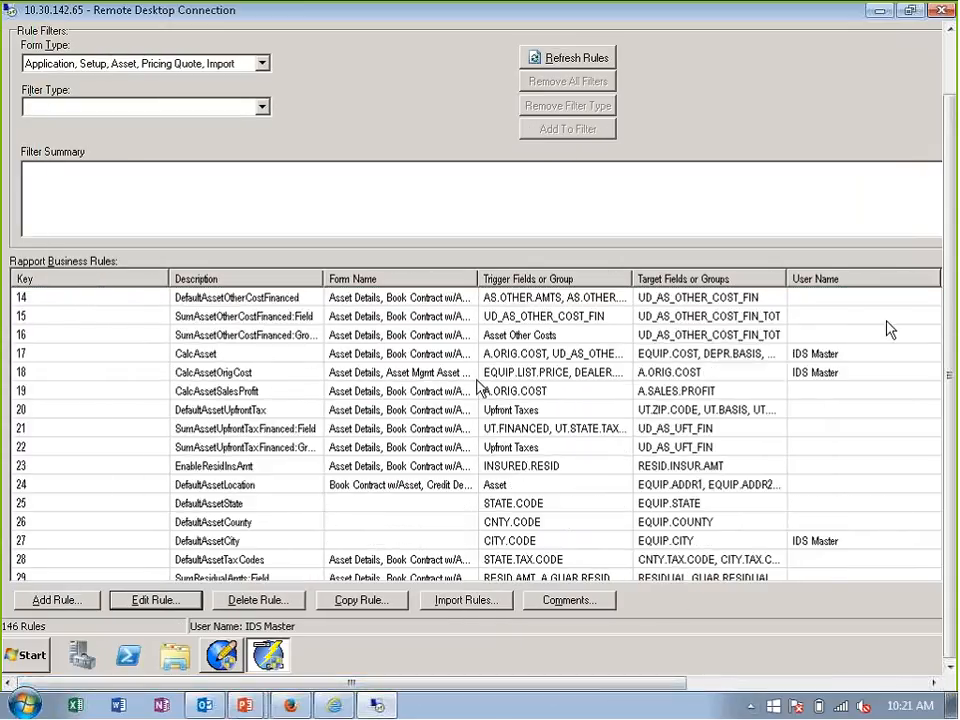
{"action": "left_click_drag", "start_coordinate": [693, 675], "coordinate": [953, 648]}
{"action": "left_click_drag", "start_coordinate": [924, 306], "coordinate": [933, 587]}
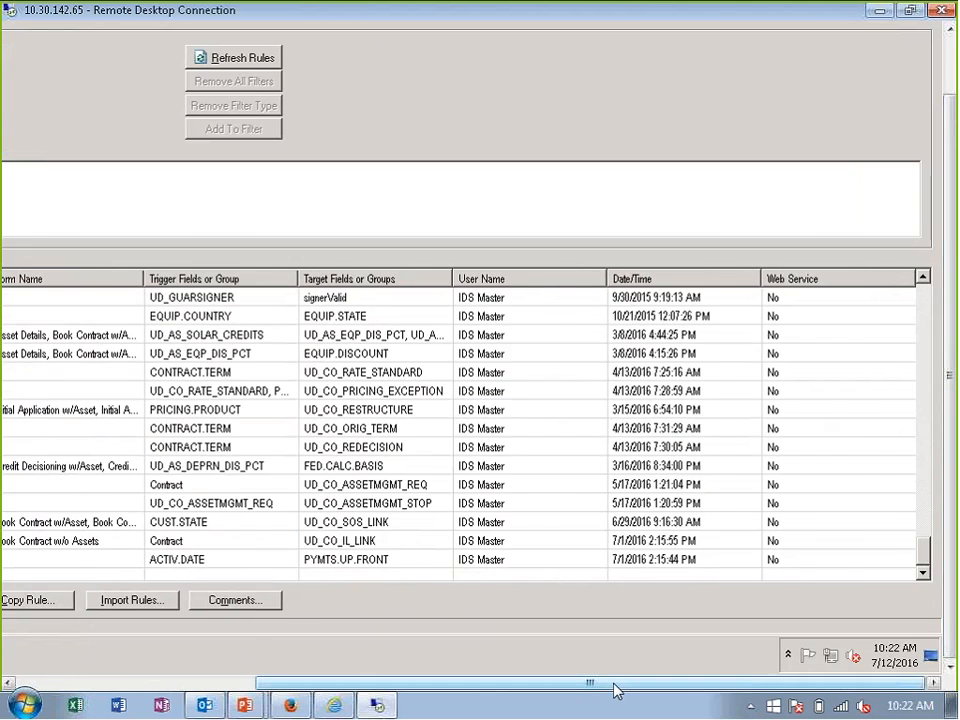
{"action": "left_click_drag", "start_coordinate": [615, 688], "coordinate": [360, 705]}
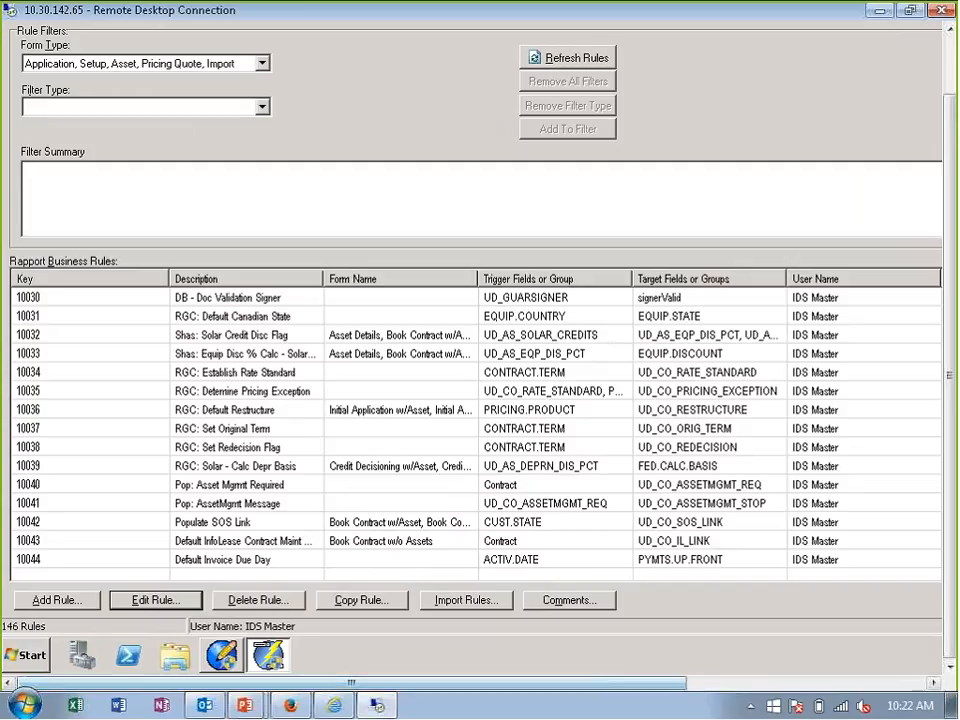
{"action": "left_click", "coordinate": [248, 528]}
{"action": "double_click", "coordinate": [250, 528]}
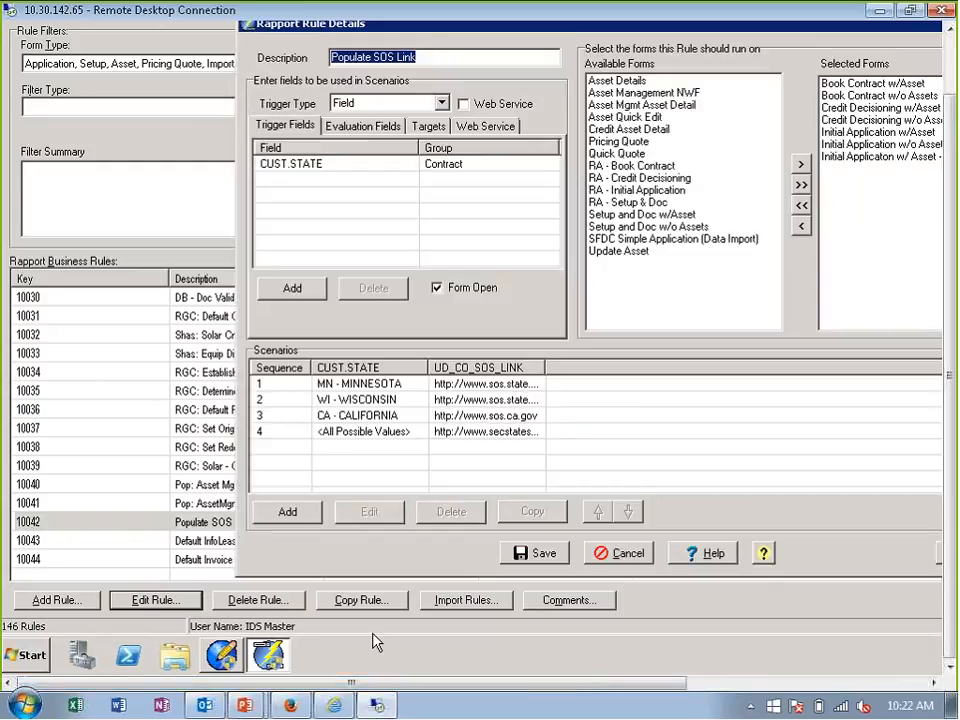
- Review the Populate SOS Link rule's forms, Minnesota scenario and web service settings, and close it without saving
{"action": "left_click_drag", "start_coordinate": [549, 686], "coordinate": [655, 682]}
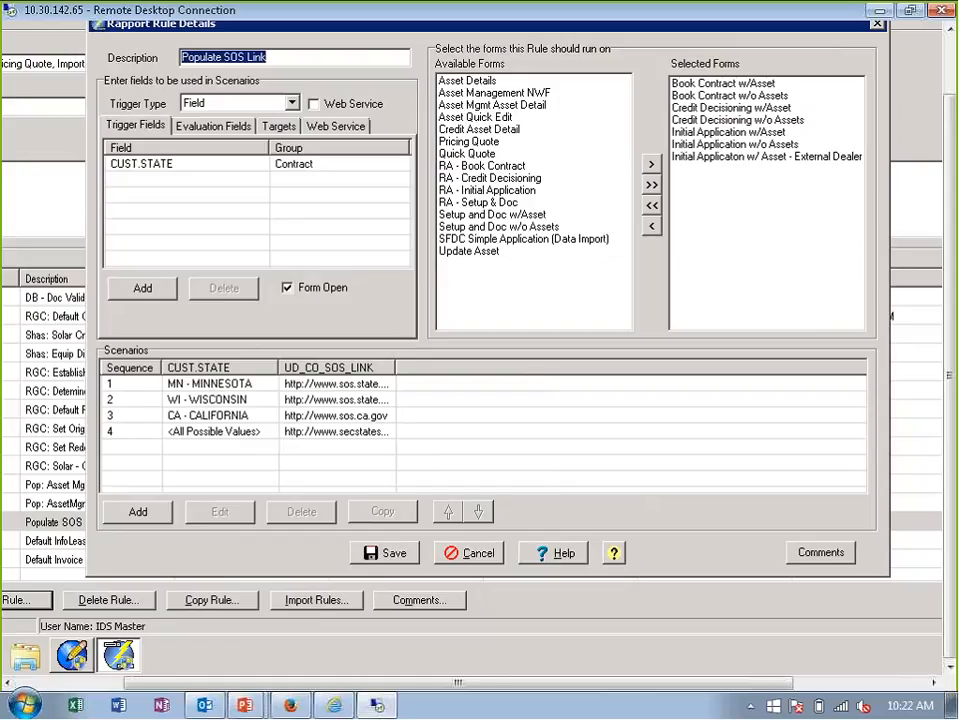
{"action": "left_click", "coordinate": [245, 388]}
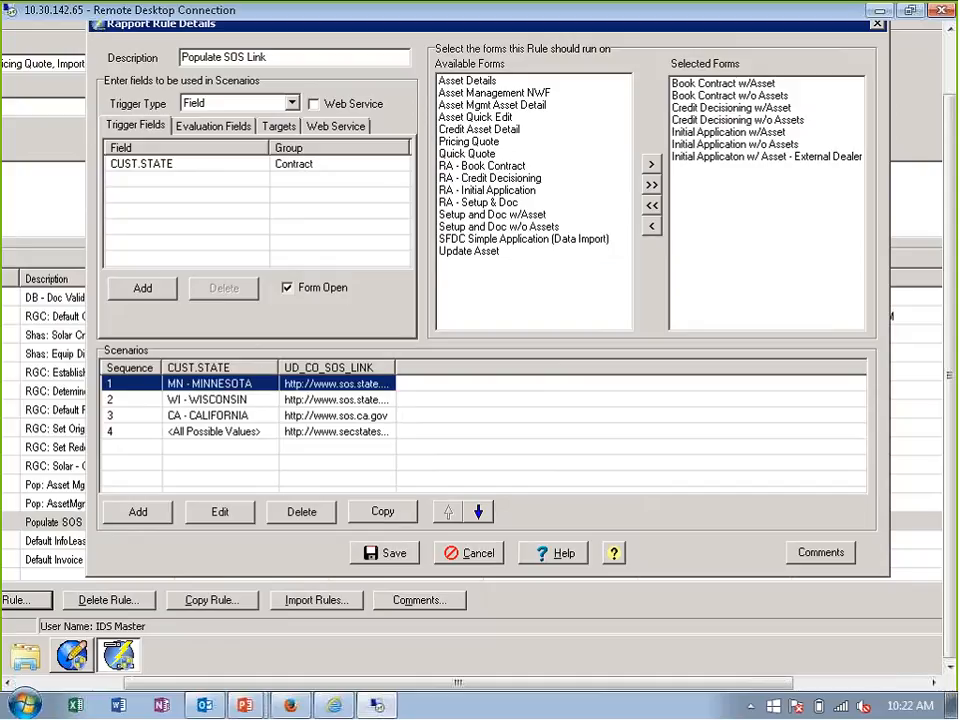
{"action": "left_click", "coordinate": [345, 126]}
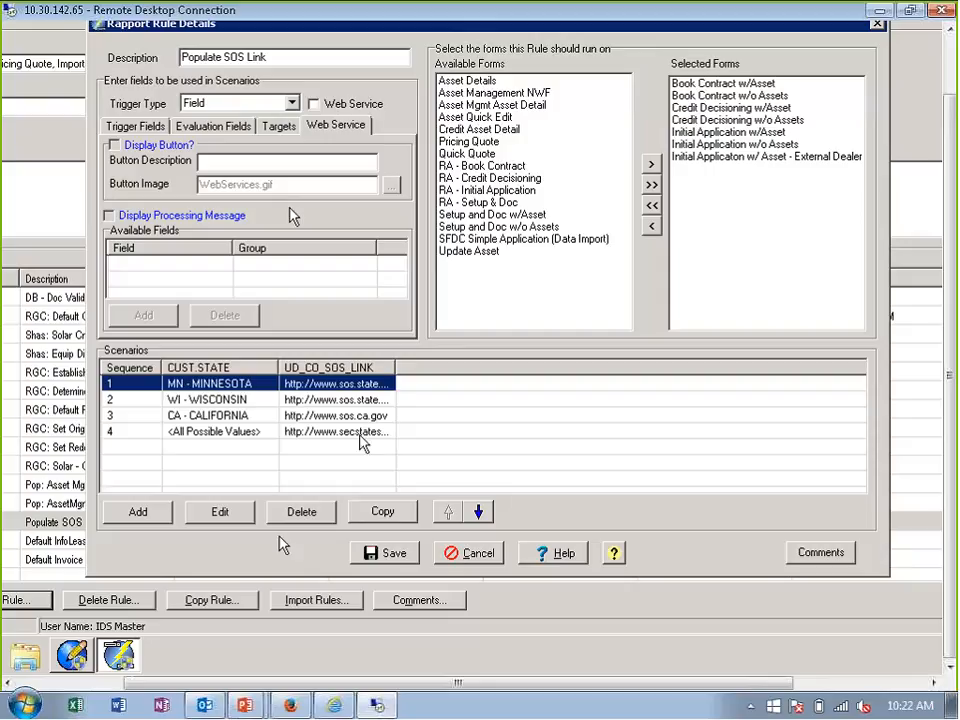
{"action": "left_click", "coordinate": [474, 555]}
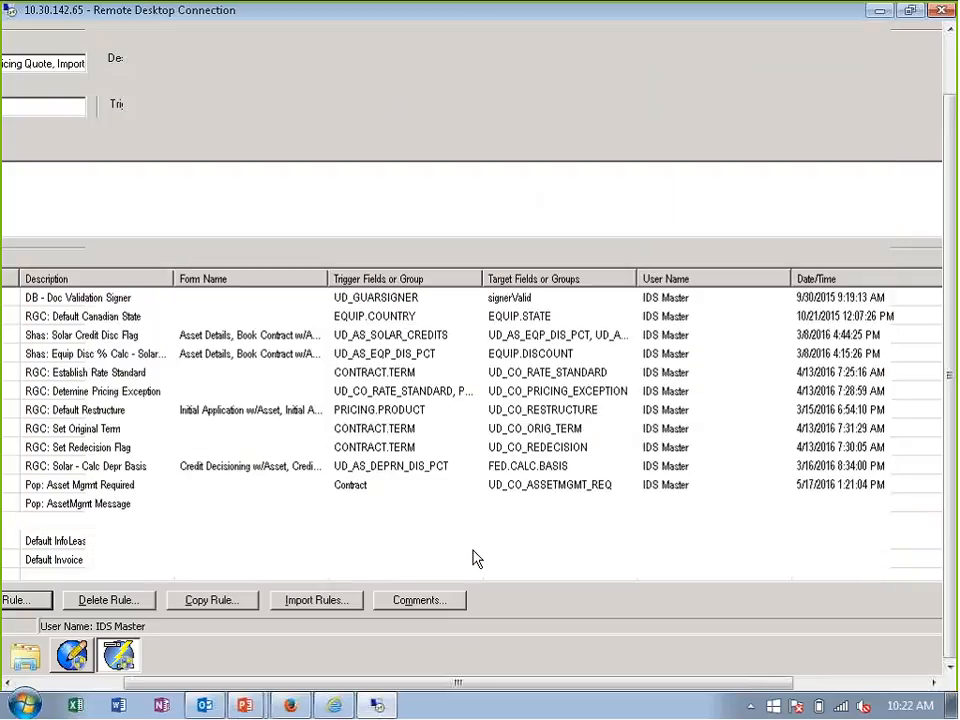
- Open the Default InfoLease Contract Maint URL rule and compare its first scenario's evaluation sheet with its criteria
{"action": "left_click_drag", "start_coordinate": [545, 690], "coordinate": [463, 700]}
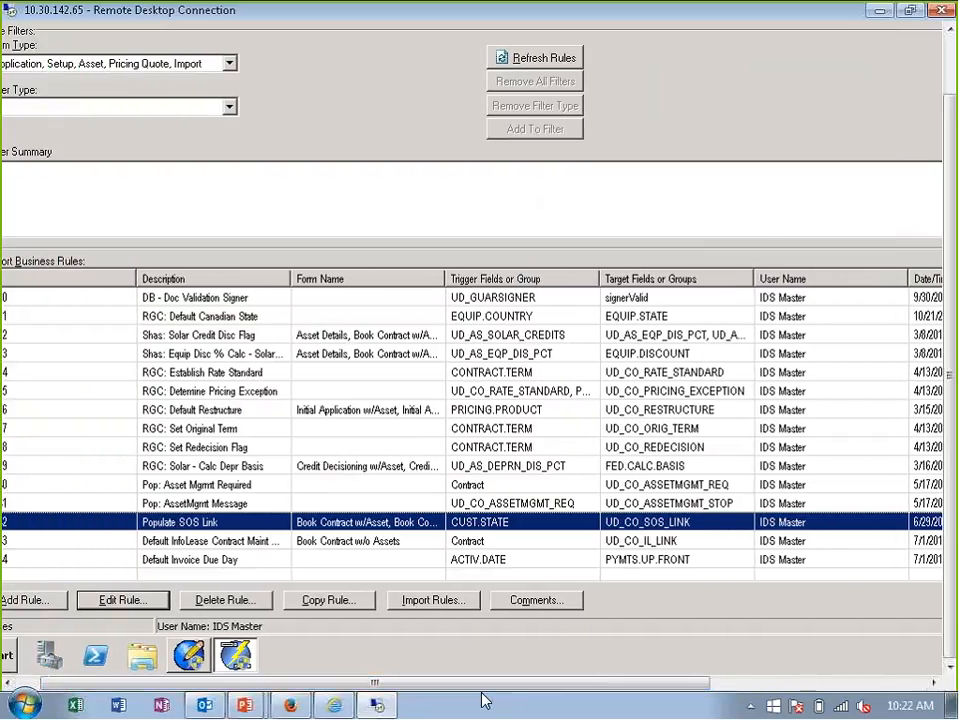
{"action": "double_click", "coordinate": [228, 548]}
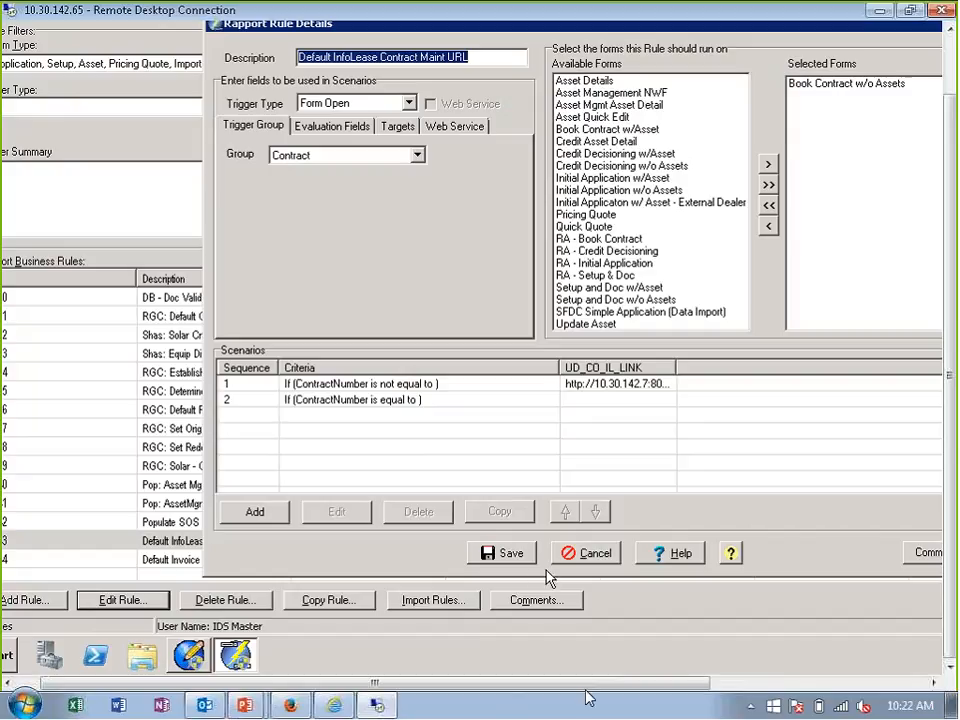
{"action": "left_click_drag", "start_coordinate": [605, 683], "coordinate": [688, 683]}
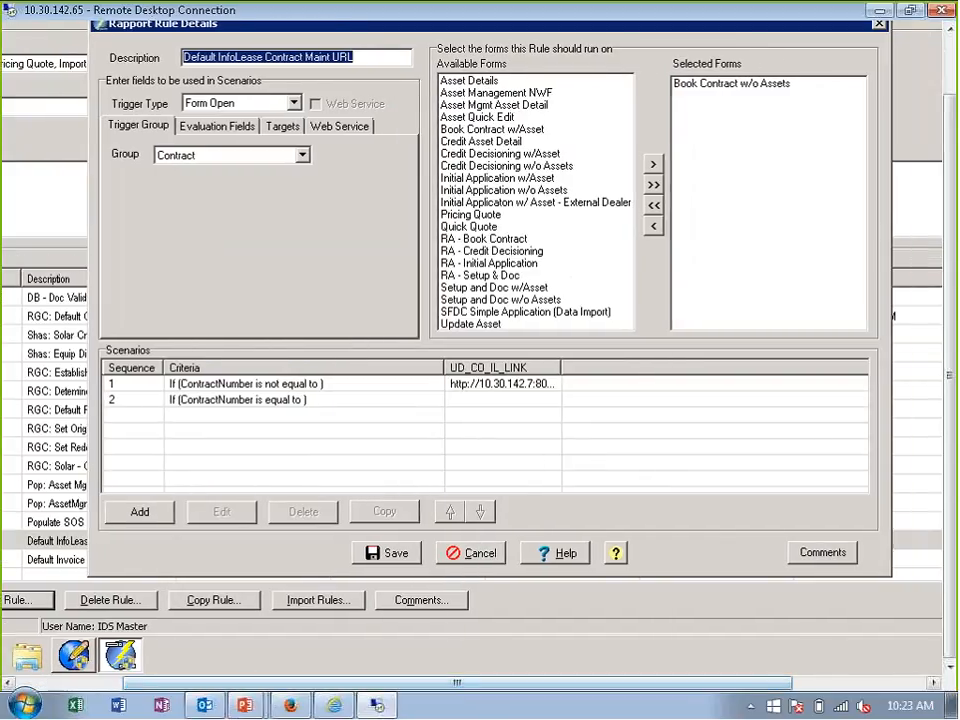
{"action": "double_click", "coordinate": [290, 385]}
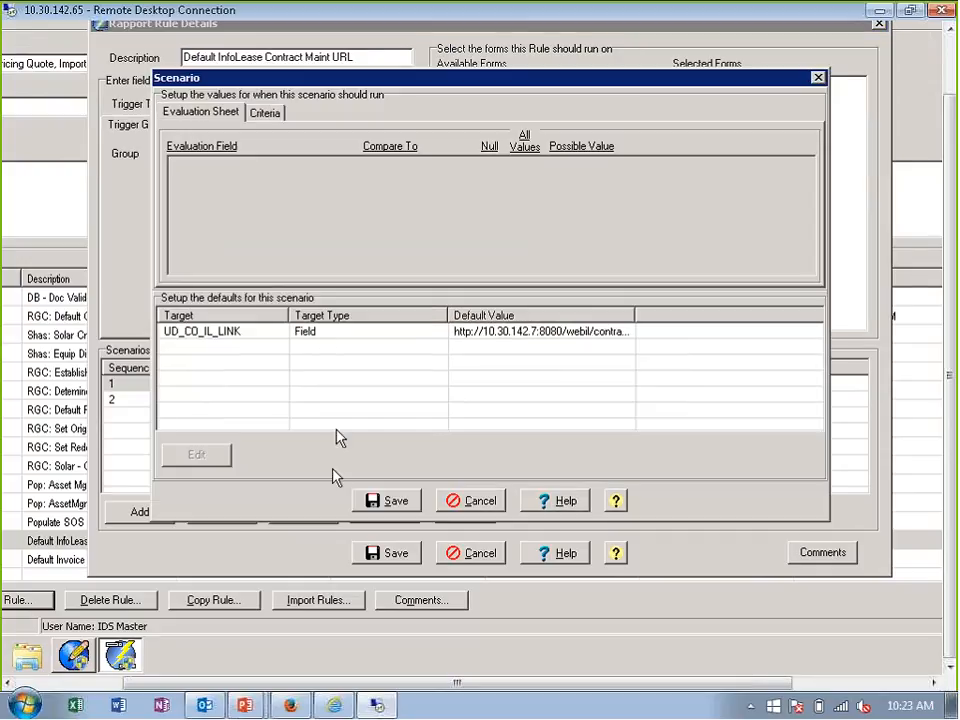
{"action": "left_click", "coordinate": [268, 114]}
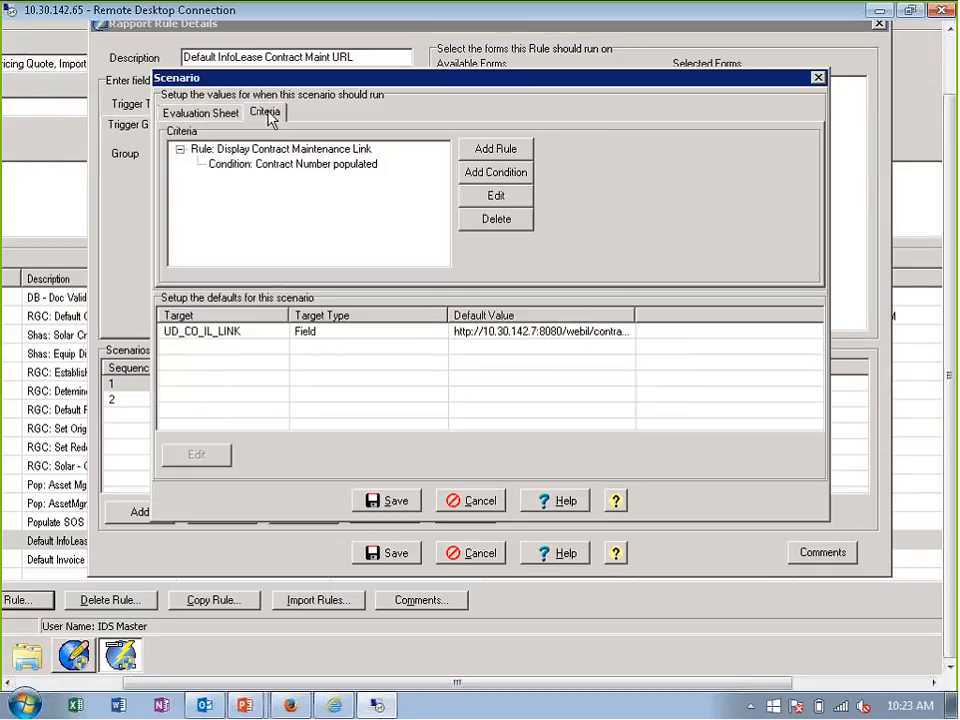
{"action": "left_click", "coordinate": [234, 117]}
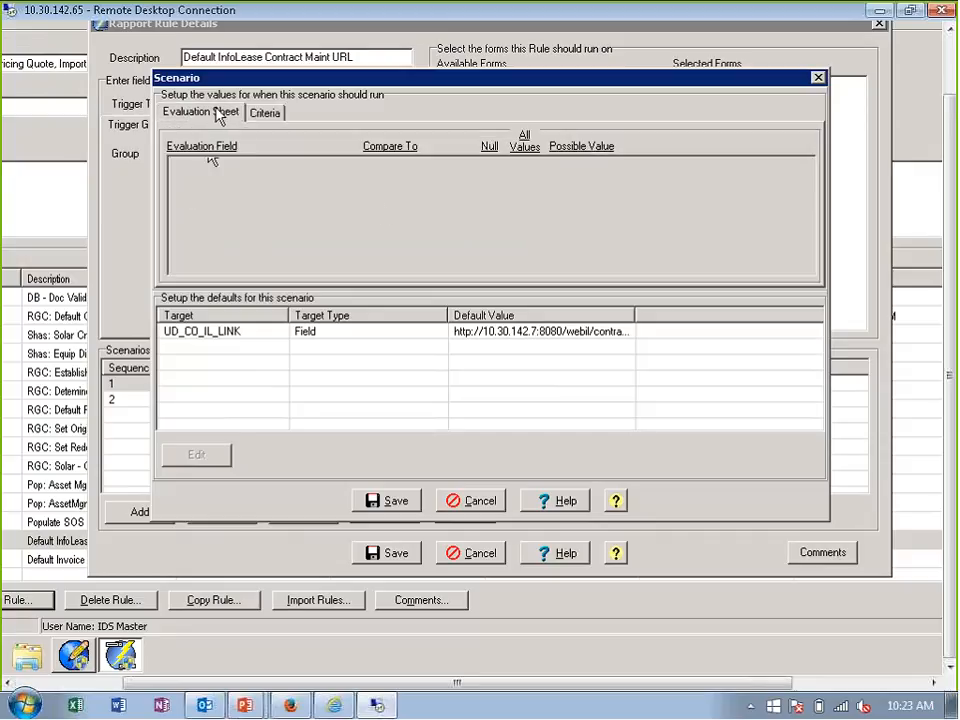
{"action": "left_click", "coordinate": [268, 114]}
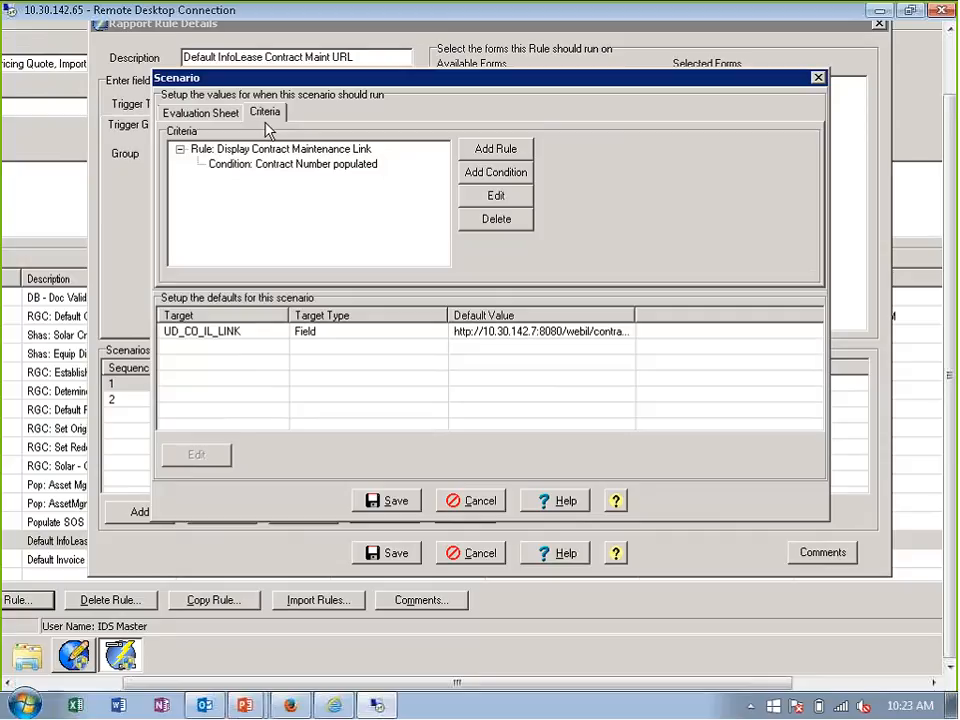
- Inspect the setup of the Contract Number populated condition under the Display Contract Maintenance Link rule, and close it
{"action": "left_click", "coordinate": [334, 166]}
{"action": "double_click", "coordinate": [334, 166]}
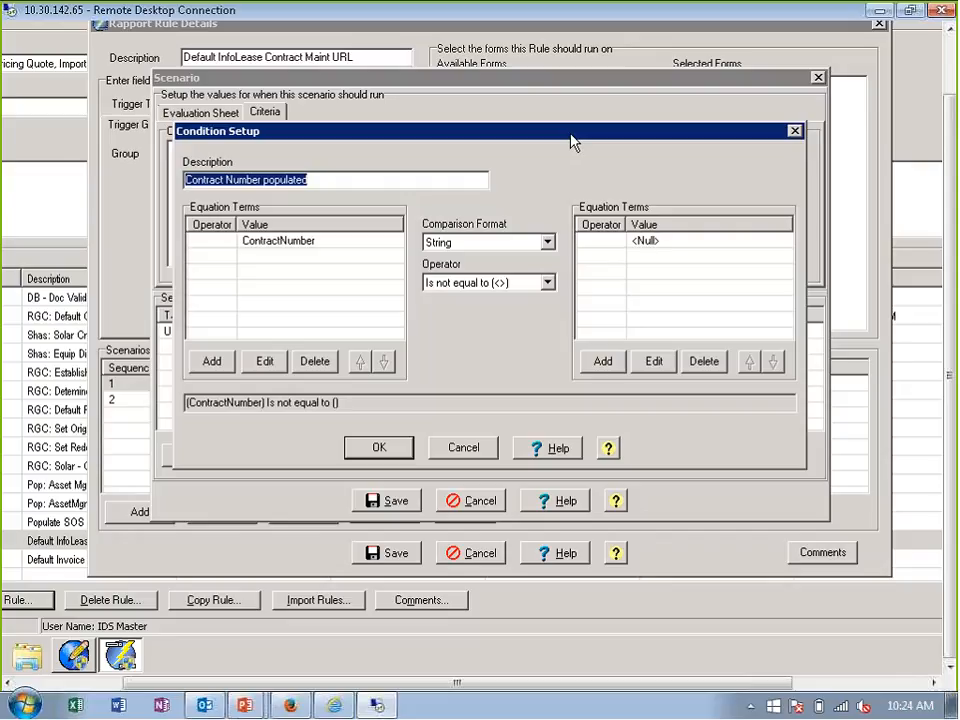
{"action": "left_click", "coordinate": [398, 446]}
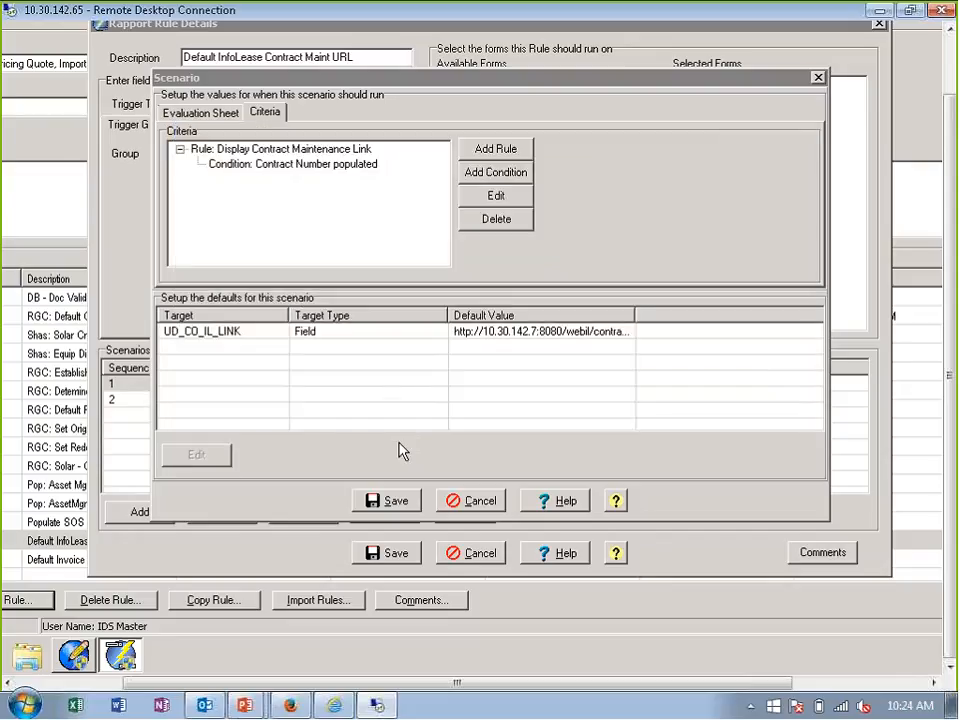
- Inspect the UD_CO_IL_LINK target field's details and equation terms, and close the scenario and rule without saving
{"action": "double_click", "coordinate": [285, 333]}
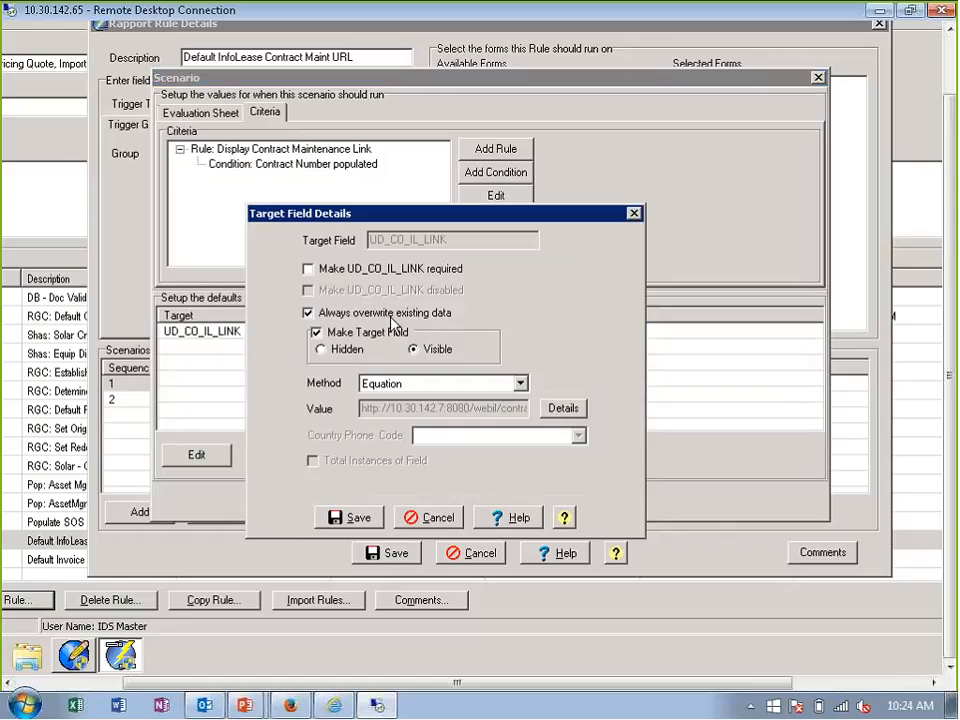
{"action": "left_click", "coordinate": [563, 408]}
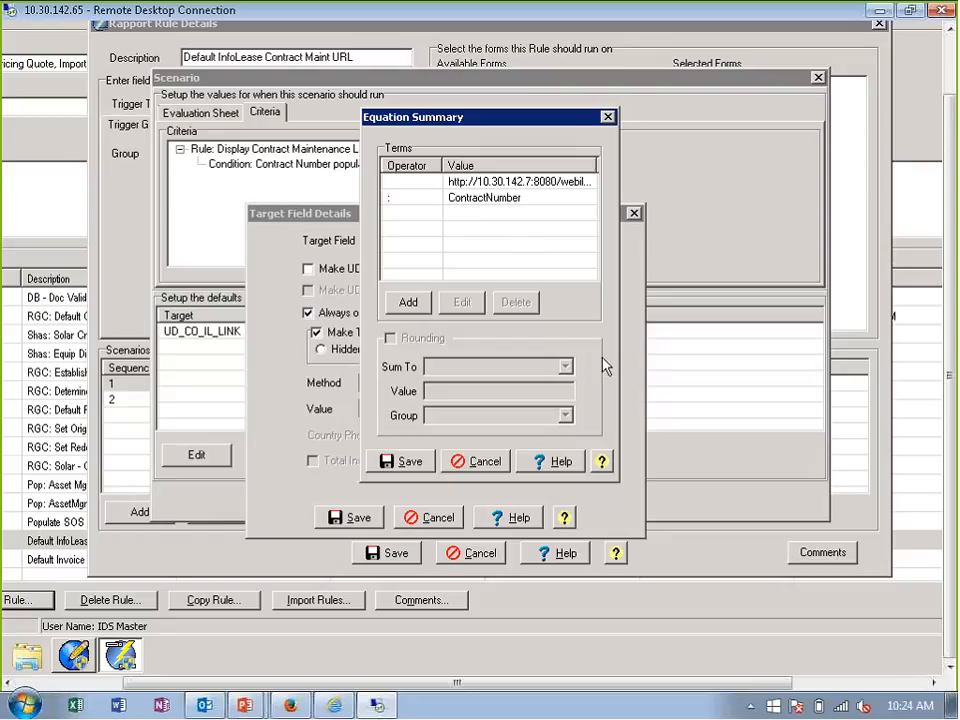
{"action": "left_click", "coordinate": [410, 463]}
{"action": "left_click", "coordinate": [438, 516]}
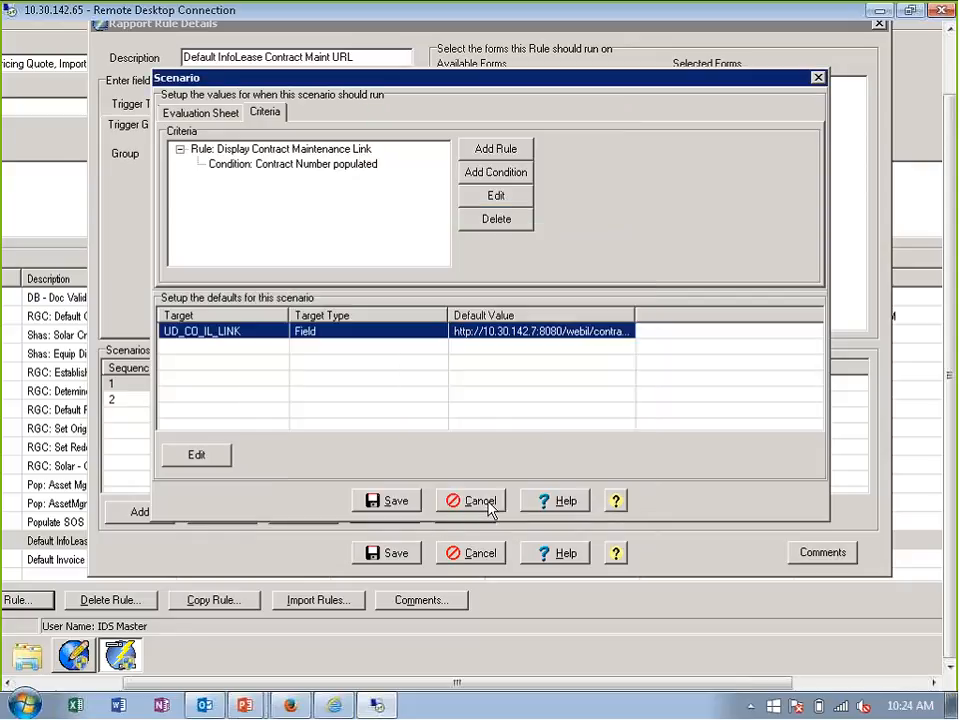
{"action": "left_click", "coordinate": [489, 510]}
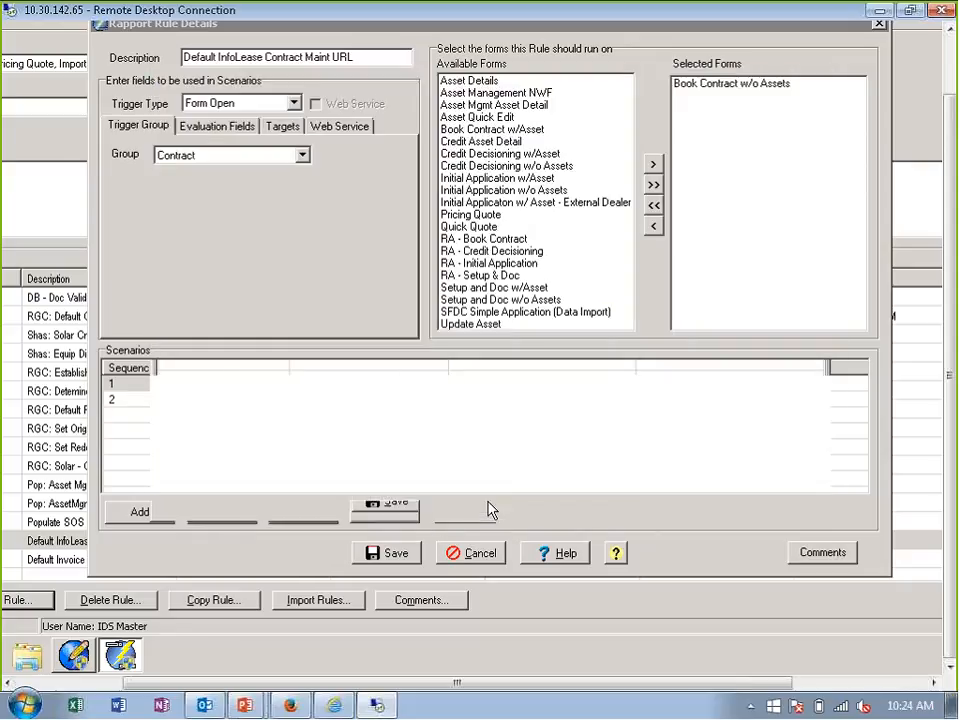
{"action": "left_click", "coordinate": [484, 552]}
- Switch to the Rapport logon page in Firefox and log in with user ID sales and the account password
{"action": "left_click", "coordinate": [290, 705]}
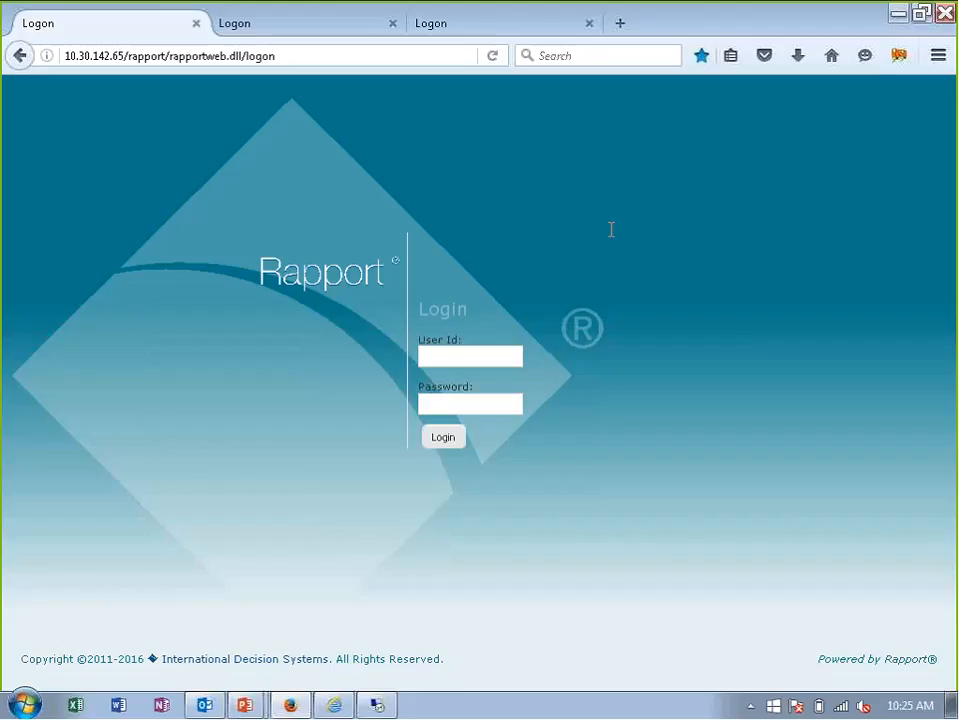
{"action": "type", "text": "sales"}
{"action": "key", "text": "Tab"}
{"action": "type", "text": "••••••"}
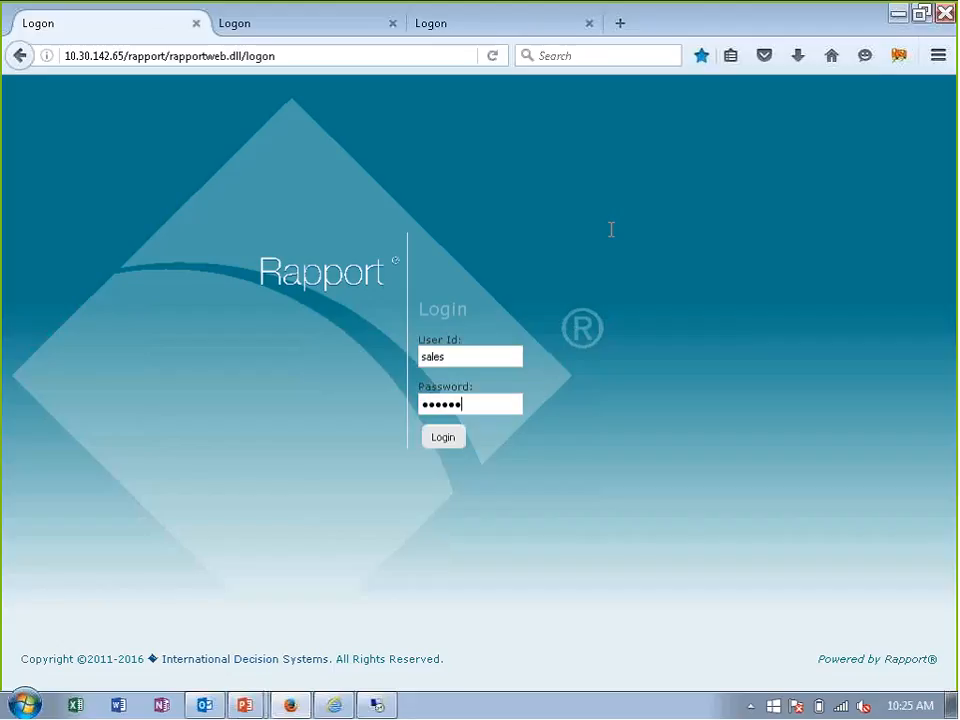
{"action": "left_click", "coordinate": [450, 443]}
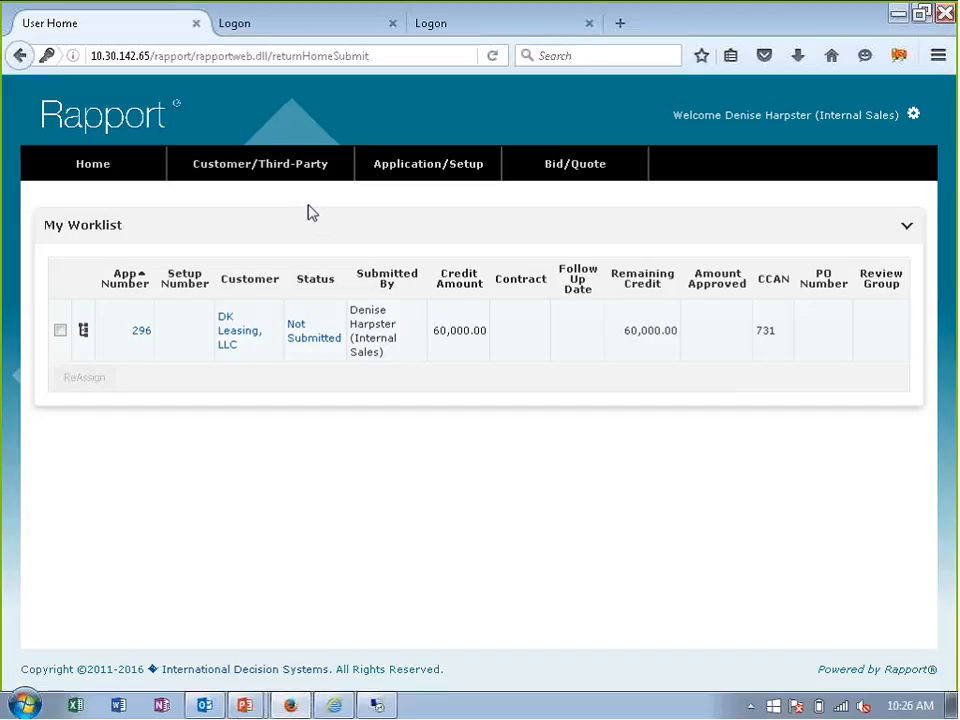
- Review the home page's navigation and application options, and open the DK Leasing, LLC application from My Worklist
{"action": "mouse_move", "coordinate": [383, 170]}
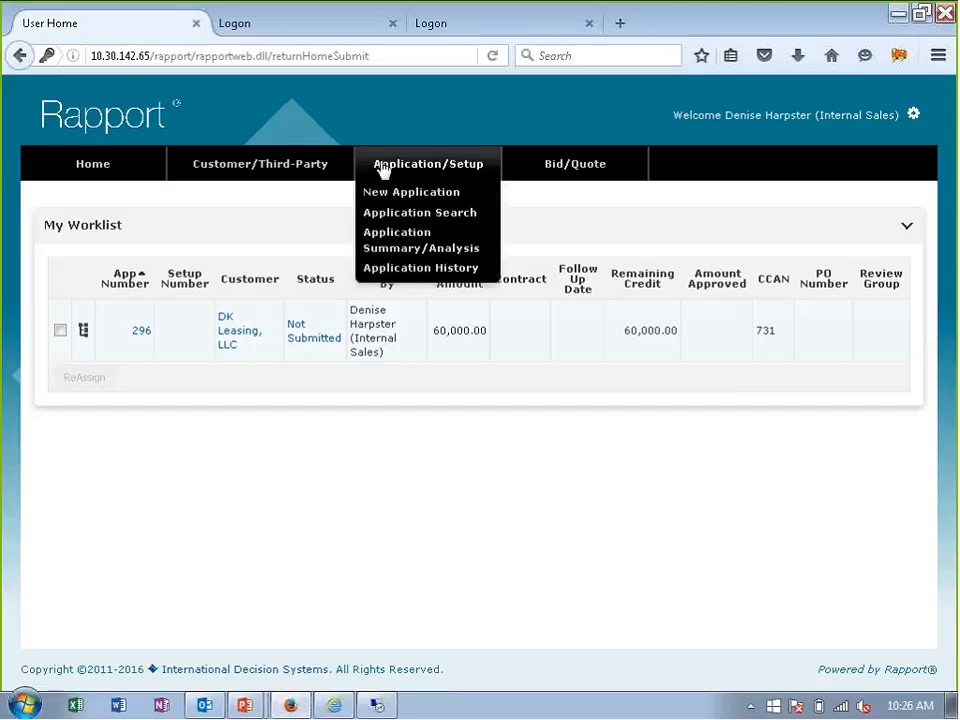
{"action": "mouse_move", "coordinate": [327, 170]}
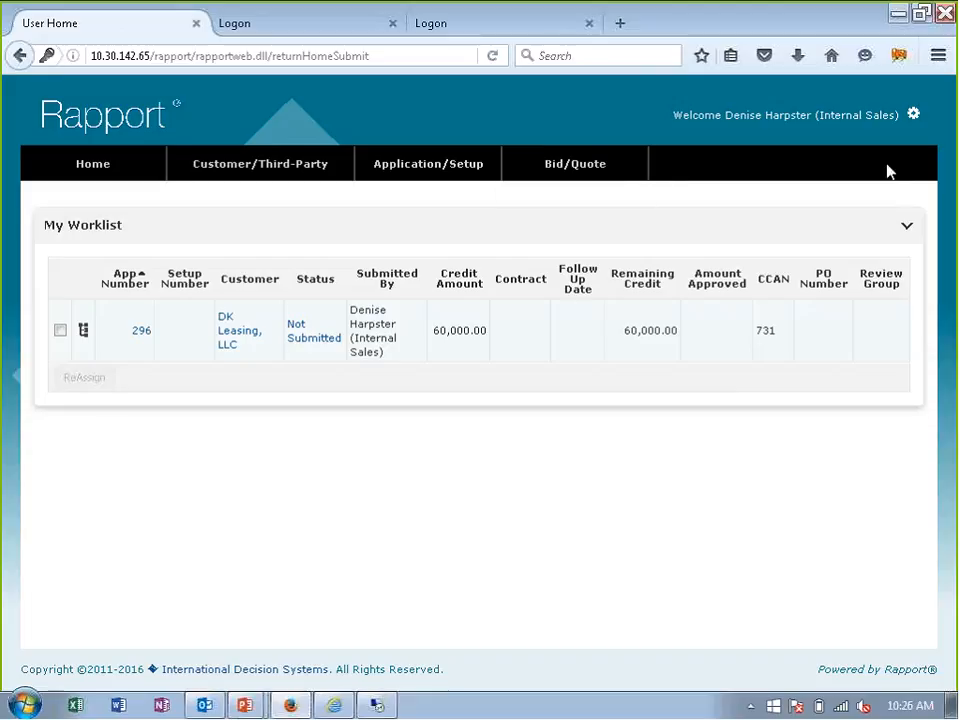
{"action": "mouse_move", "coordinate": [914, 122]}
{"action": "mouse_move", "coordinate": [85, 340]}
{"action": "left_click", "coordinate": [141, 332]}
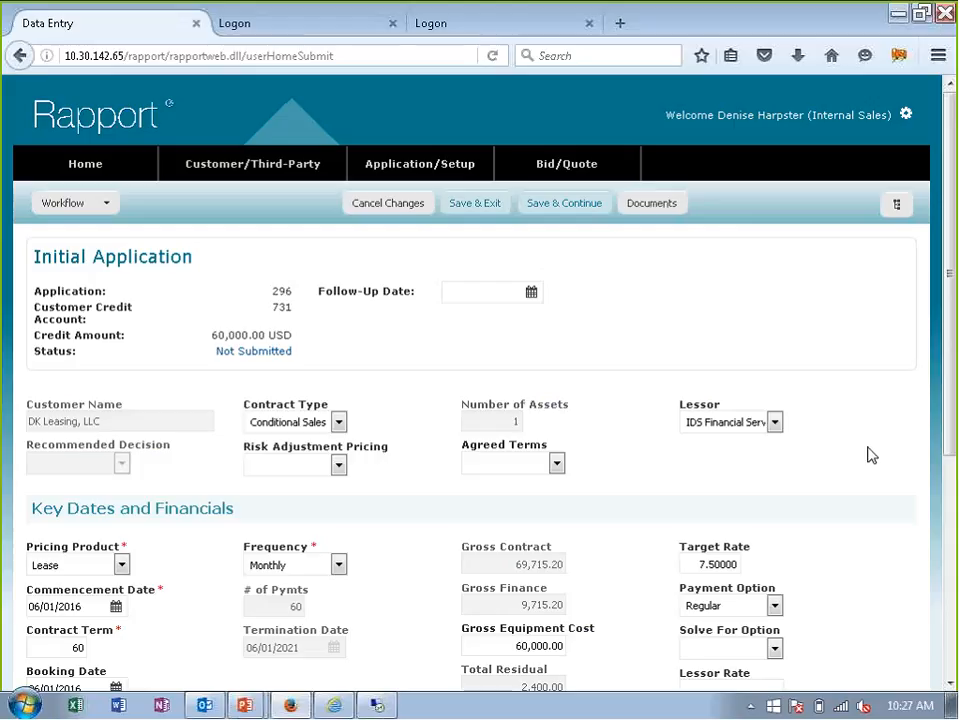
- Review the Initial Application form's key dates and financials, workflow choices and application tree
{"action": "scroll", "coordinate": [871, 455], "scroll_direction": "down", "scroll_amount": 3}
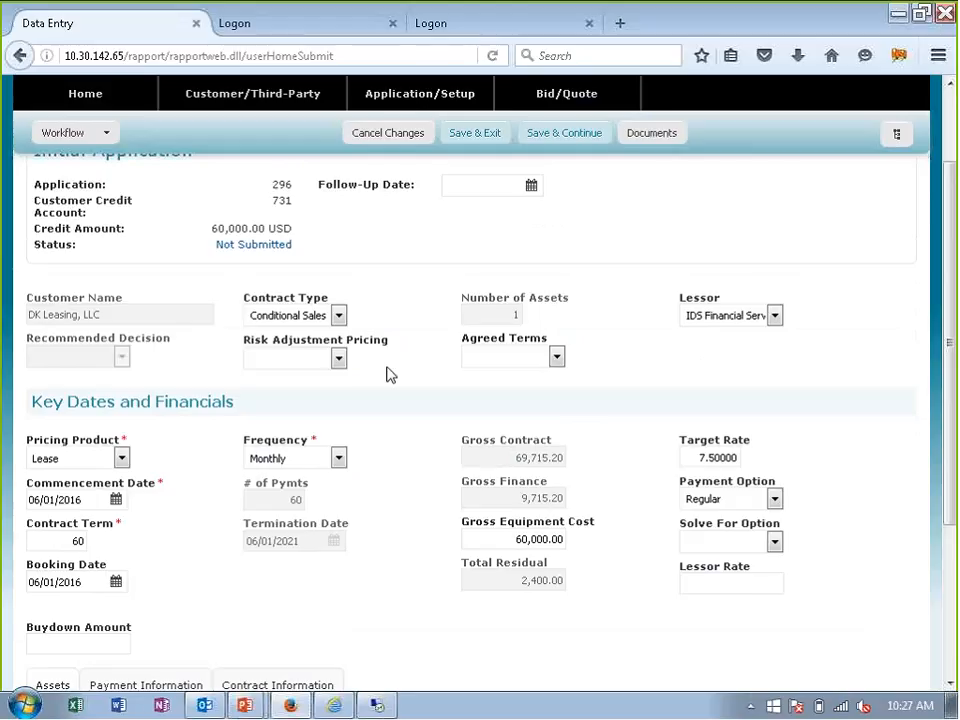
{"action": "scroll", "coordinate": [390, 374], "scroll_direction": "up", "scroll_amount": 3}
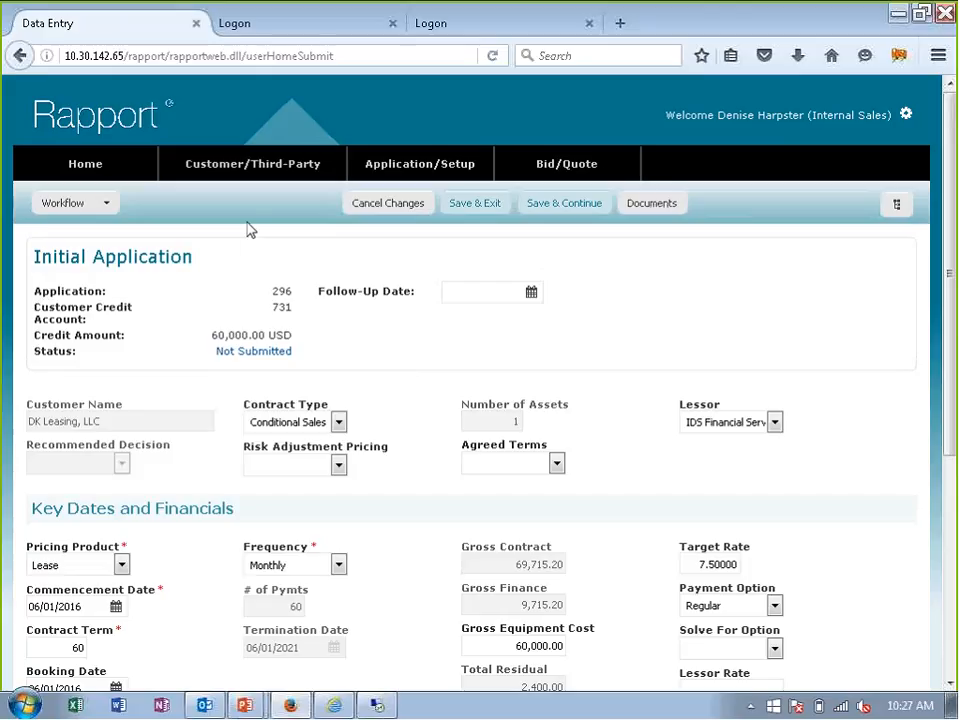
{"action": "left_click", "coordinate": [108, 210]}
{"action": "left_click", "coordinate": [897, 208]}
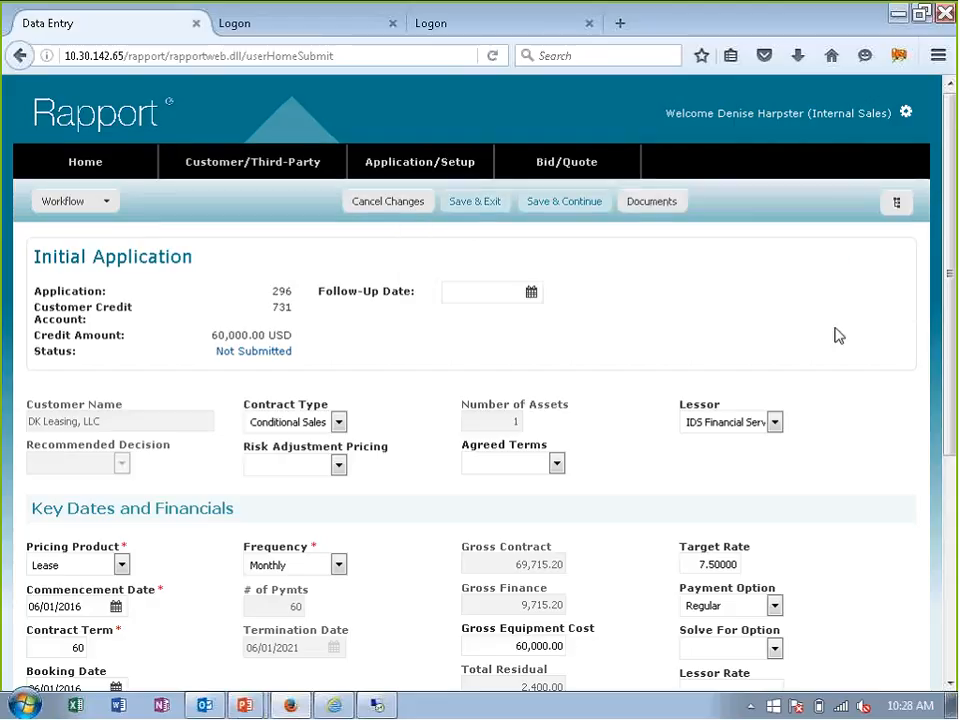
{"action": "scroll", "coordinate": [839, 336], "scroll_direction": "down", "scroll_amount": 2}
{"action": "scroll", "coordinate": [839, 336], "scroll_direction": "up", "scroll_amount": 2}
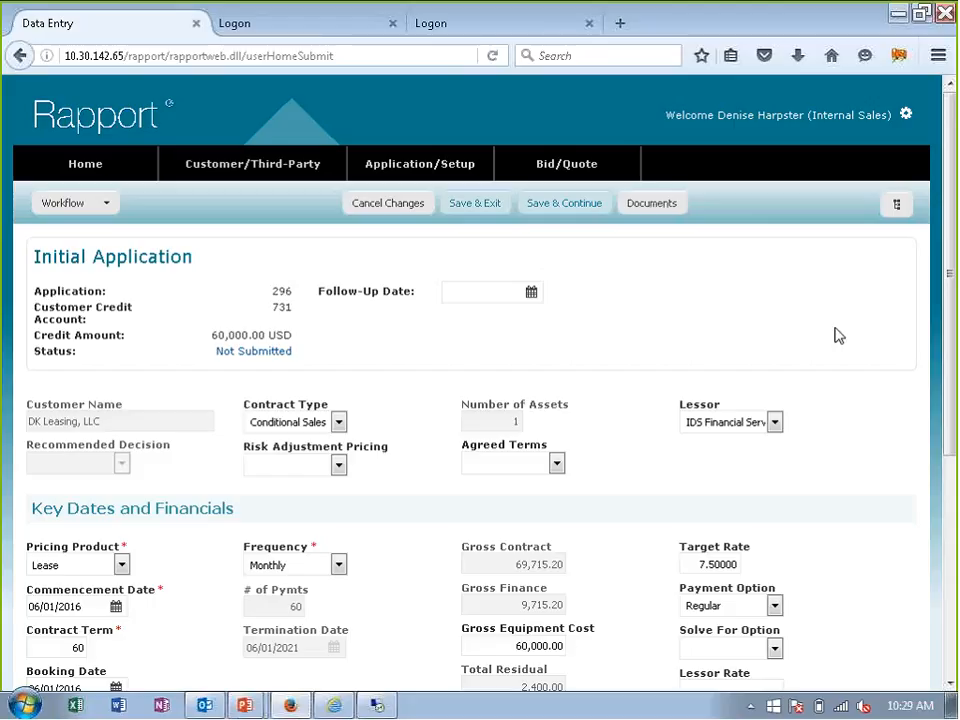
{"action": "scroll", "coordinate": [838, 336], "scroll_direction": "down", "scroll_amount": 2}
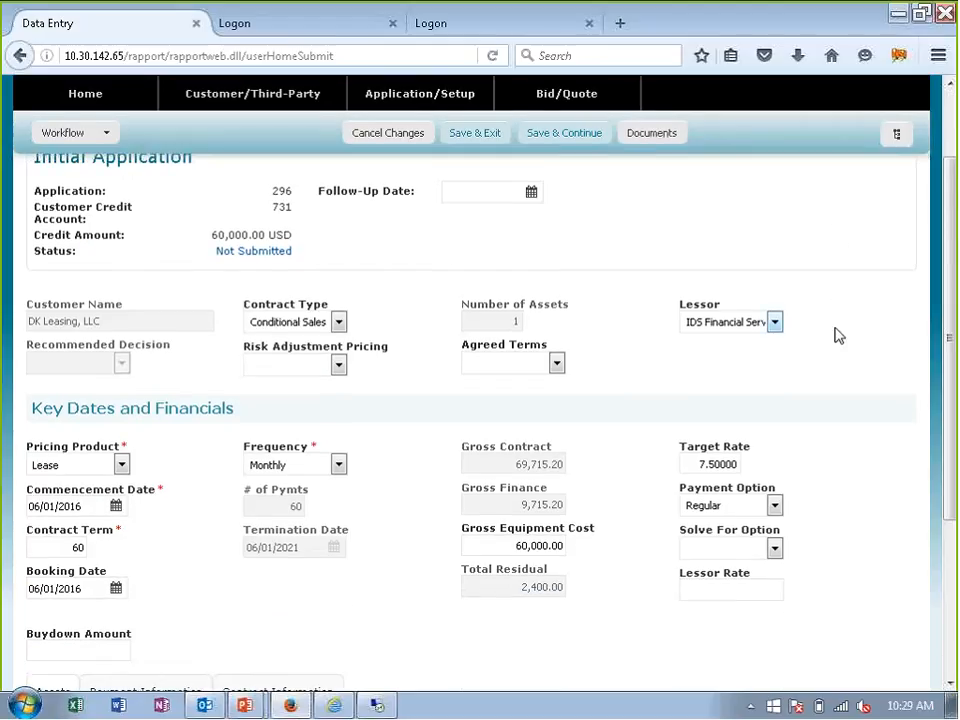
{"action": "scroll", "coordinate": [838, 336], "scroll_direction": "up", "scroll_amount": 2}
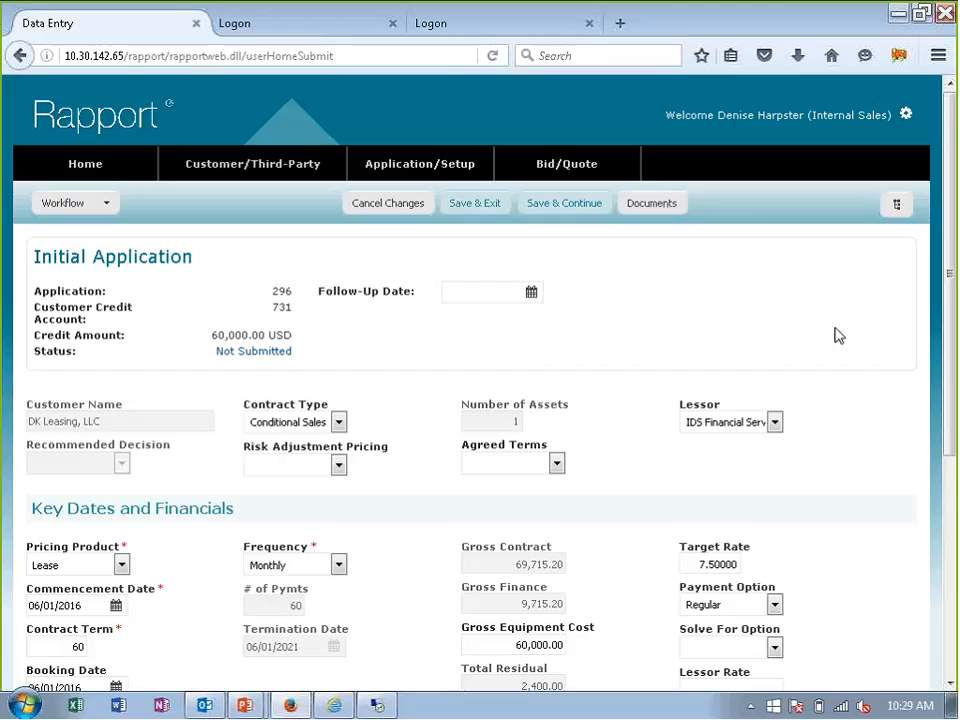
- Add the recipient's e-mail address to the Email Distribution List under Contacts in the customer's Contract Information
{"action": "scroll", "coordinate": [838, 336], "scroll_direction": "down", "scroll_amount": 4}
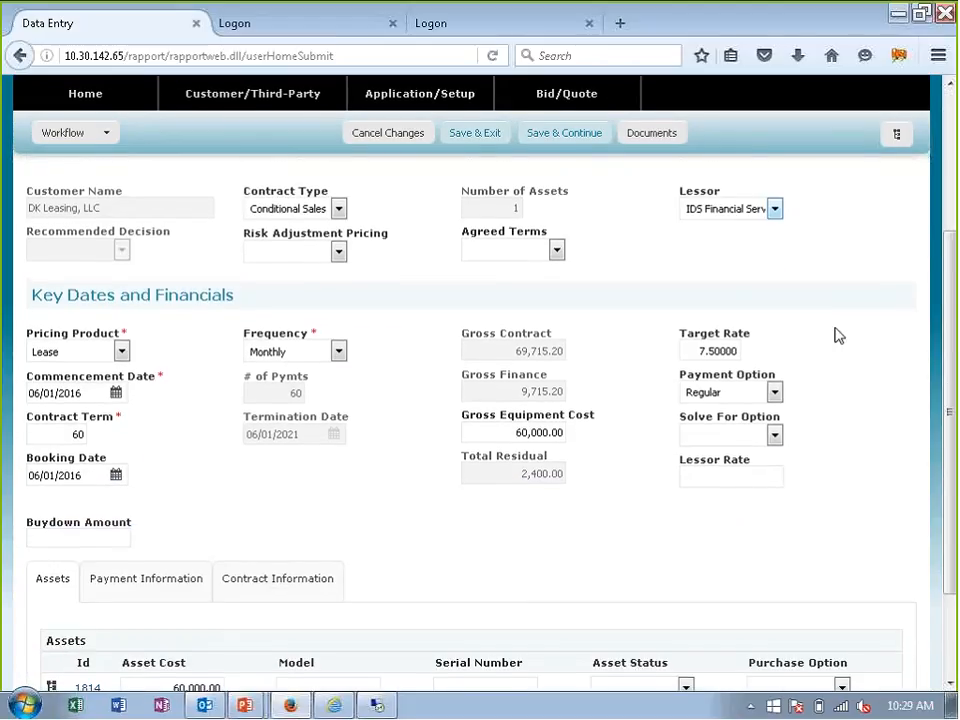
{"action": "scroll", "coordinate": [836, 334], "scroll_direction": "down", "scroll_amount": 3}
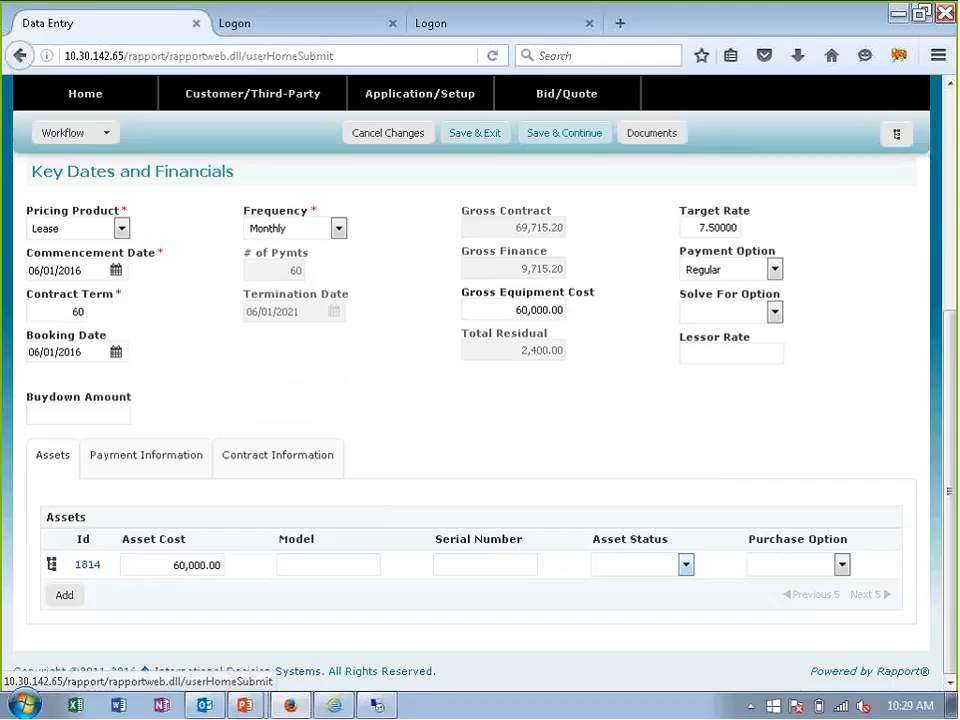
{"action": "left_click", "coordinate": [277, 455]}
{"action": "scroll", "coordinate": [465, 463], "scroll_direction": "down", "scroll_amount": 2}
{"action": "scroll", "coordinate": [475, 465], "scroll_direction": "down", "scroll_amount": 2}
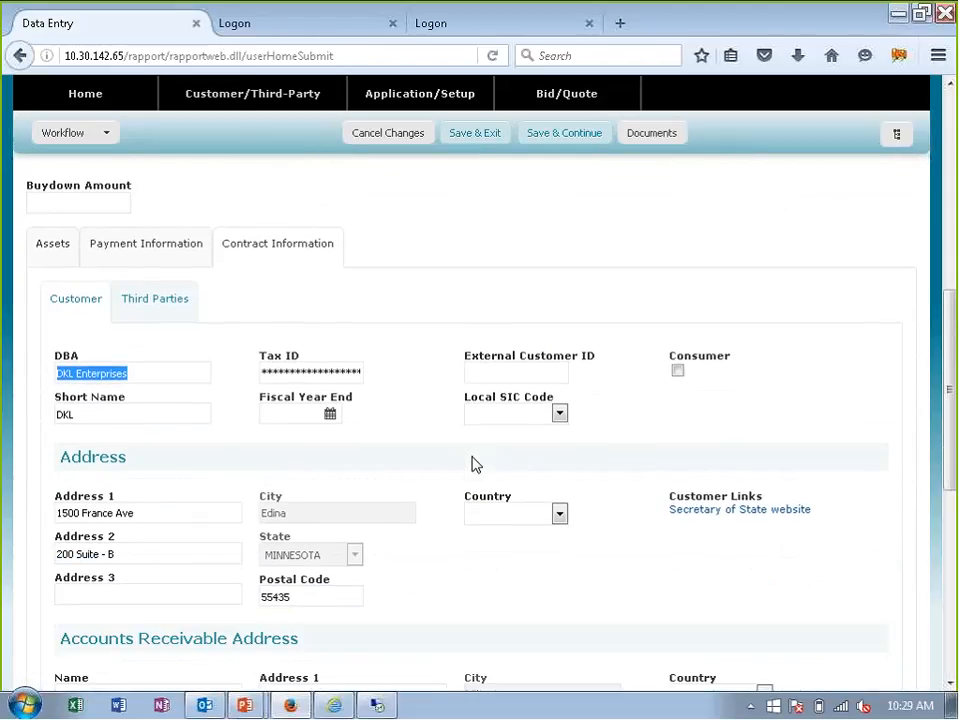
{"action": "scroll", "coordinate": [475, 465], "scroll_direction": "down", "scroll_amount": 6}
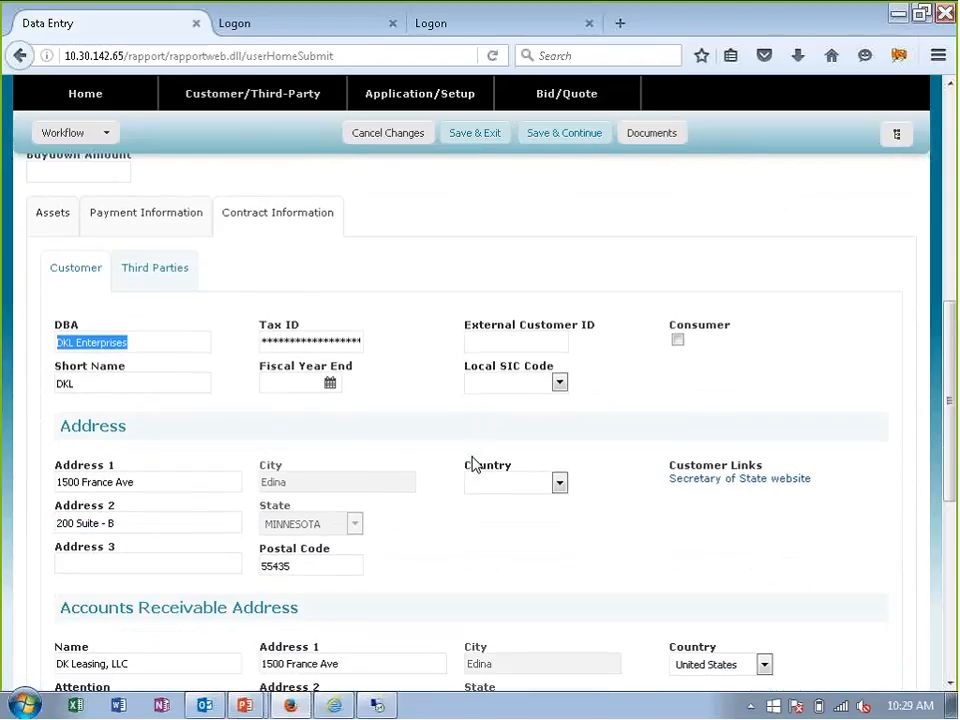
{"action": "scroll", "coordinate": [474, 460], "scroll_direction": "down", "scroll_amount": 2}
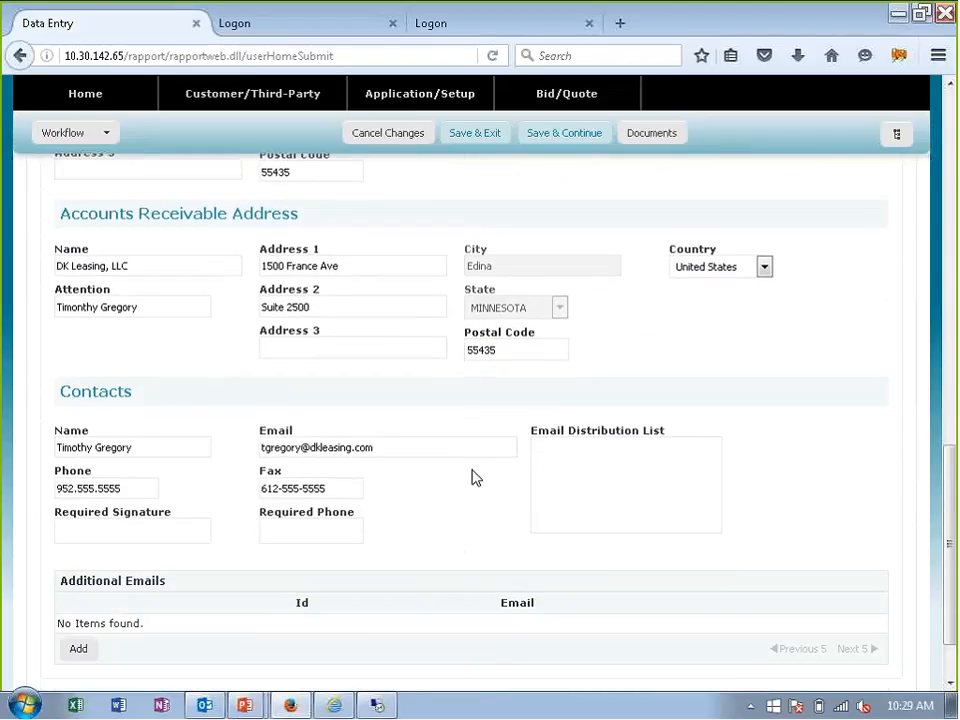
{"action": "left_click", "coordinate": [580, 463]}
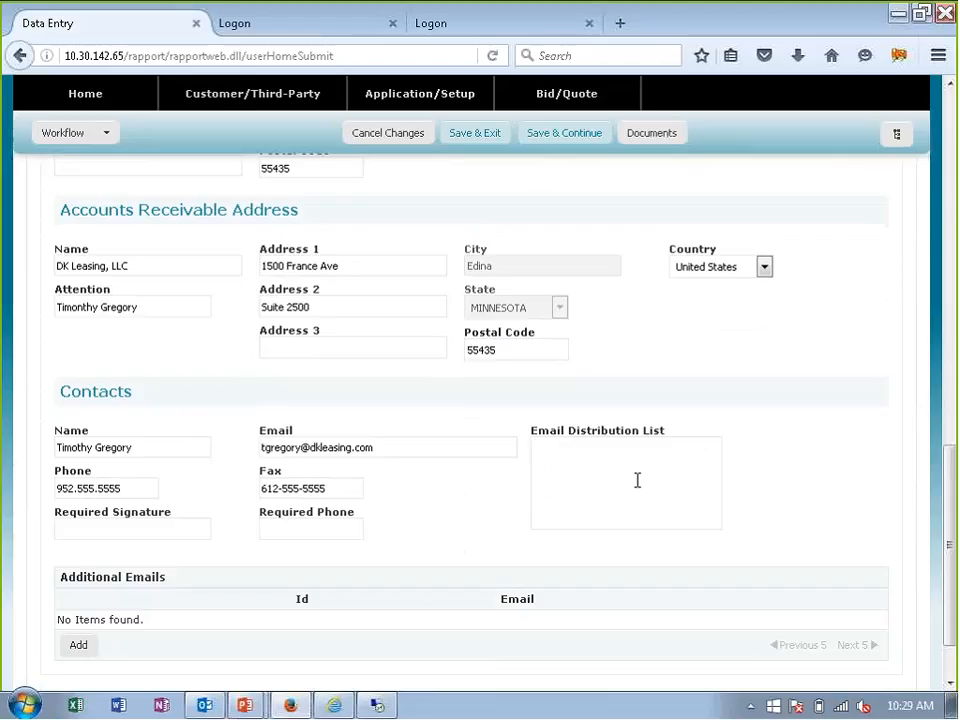
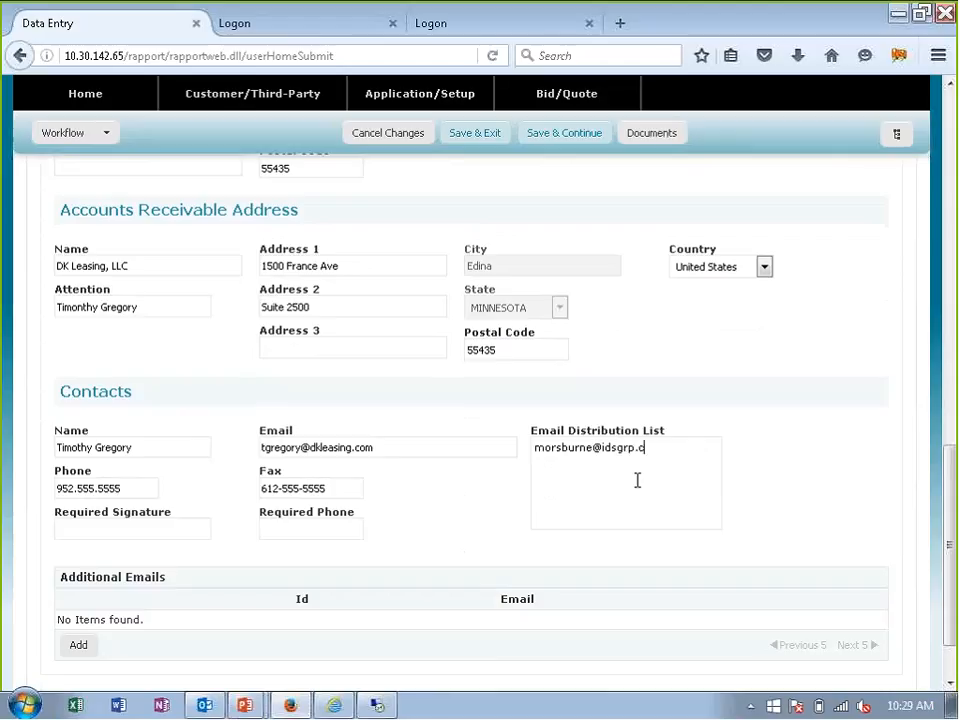
{"action": "key", "text": "Tab"}
- Submit the DK Leasing, LLC initial application through its workflow choices
{"action": "scroll", "coordinate": [701, 462], "scroll_direction": "up", "scroll_amount": 4}
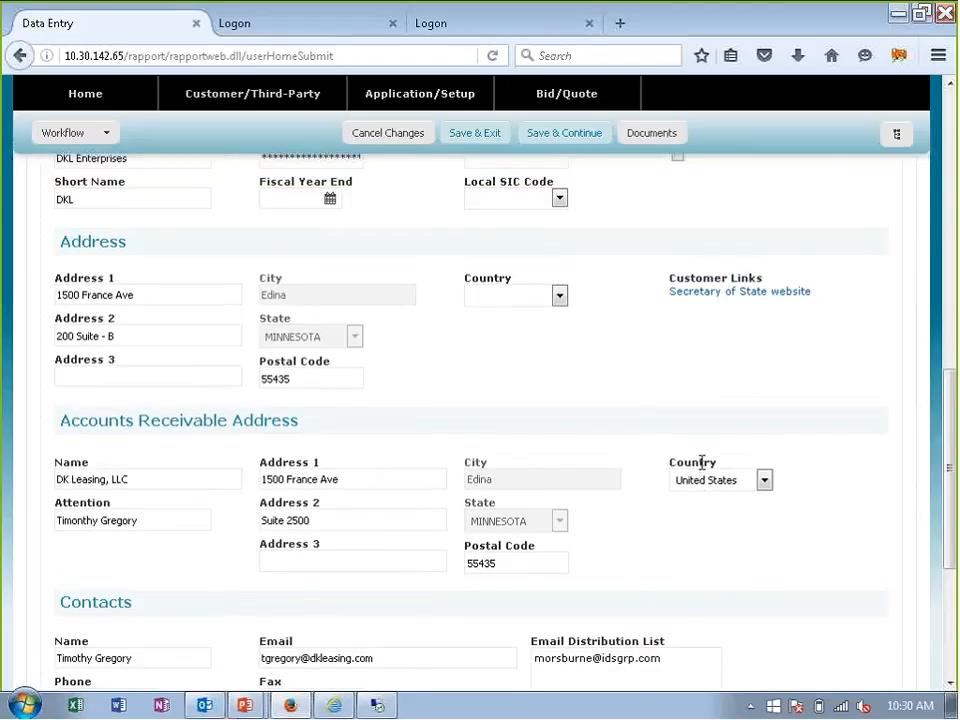
{"action": "scroll", "coordinate": [660, 582], "scroll_direction": "up", "scroll_amount": 10}
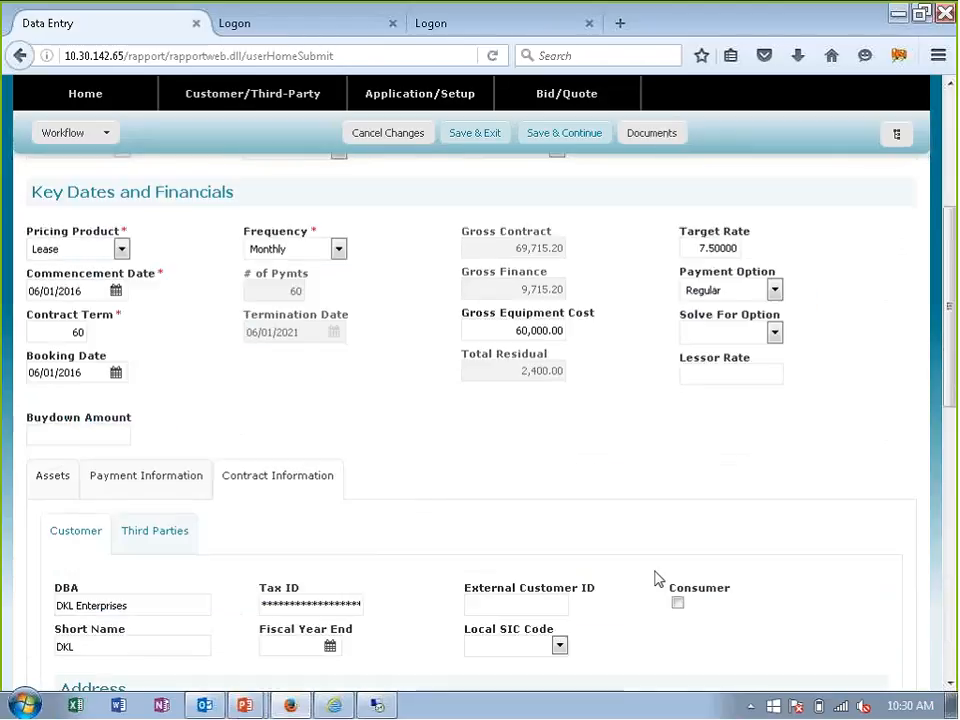
{"action": "scroll", "coordinate": [658, 570], "scroll_direction": "up", "scroll_amount": 3}
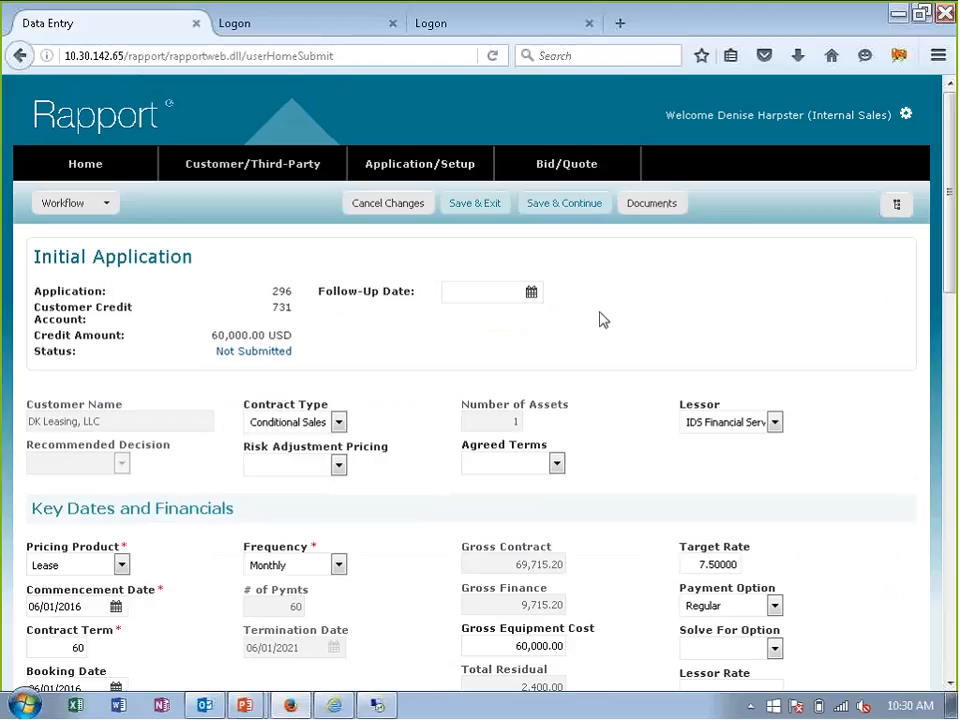
{"action": "left_click", "coordinate": [86, 206]}
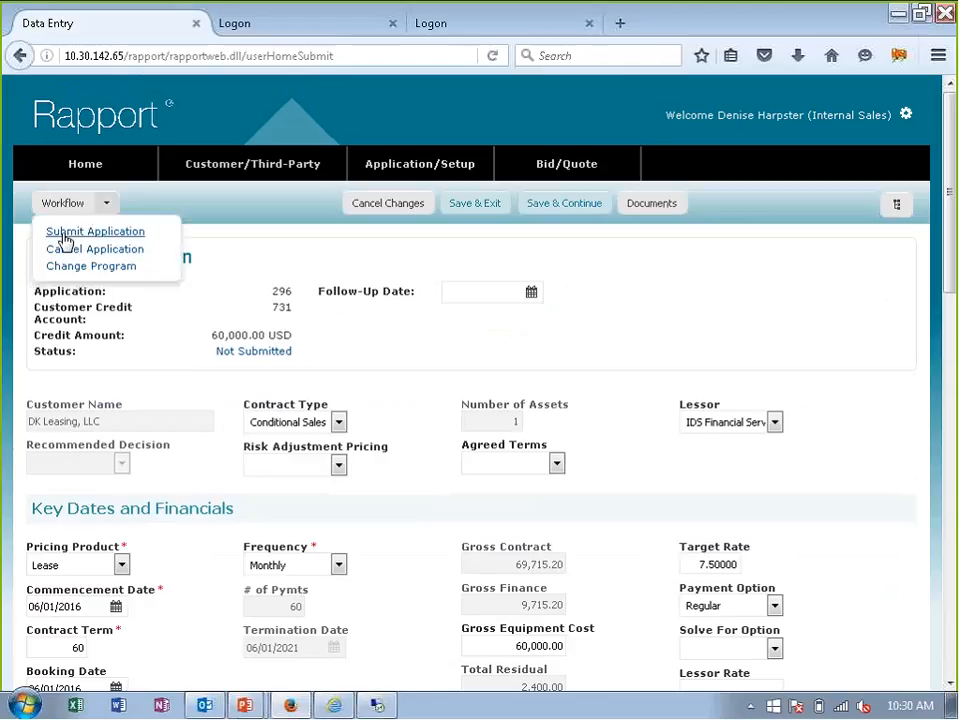
{"action": "left_click", "coordinate": [68, 236]}
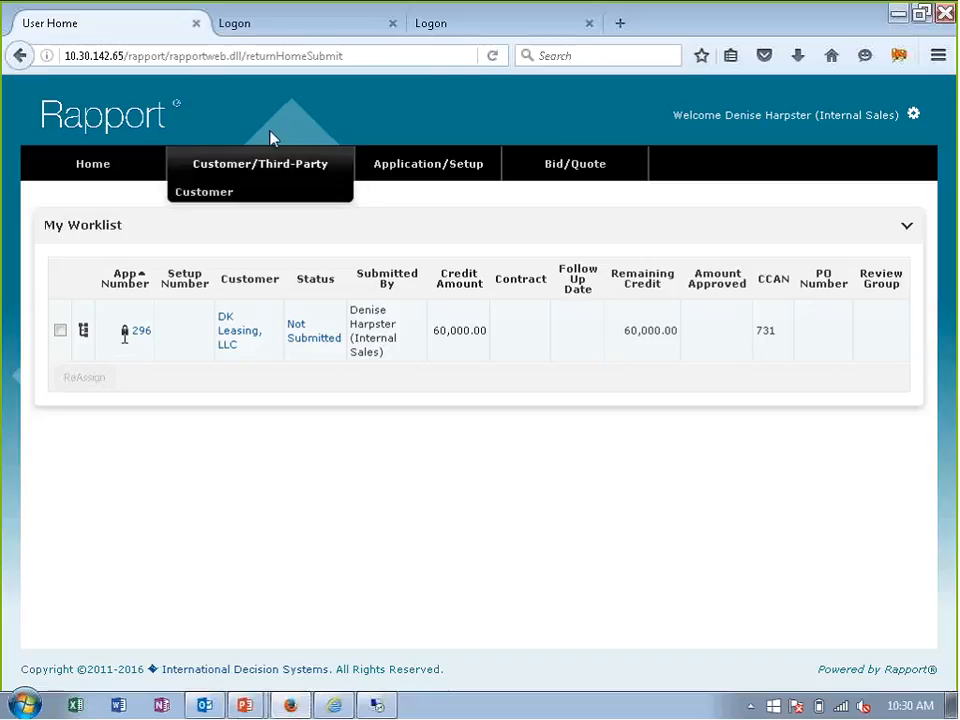
- Log in to Rapport in the second browser session with user ID credit and the account password
{"action": "left_click", "coordinate": [256, 38]}
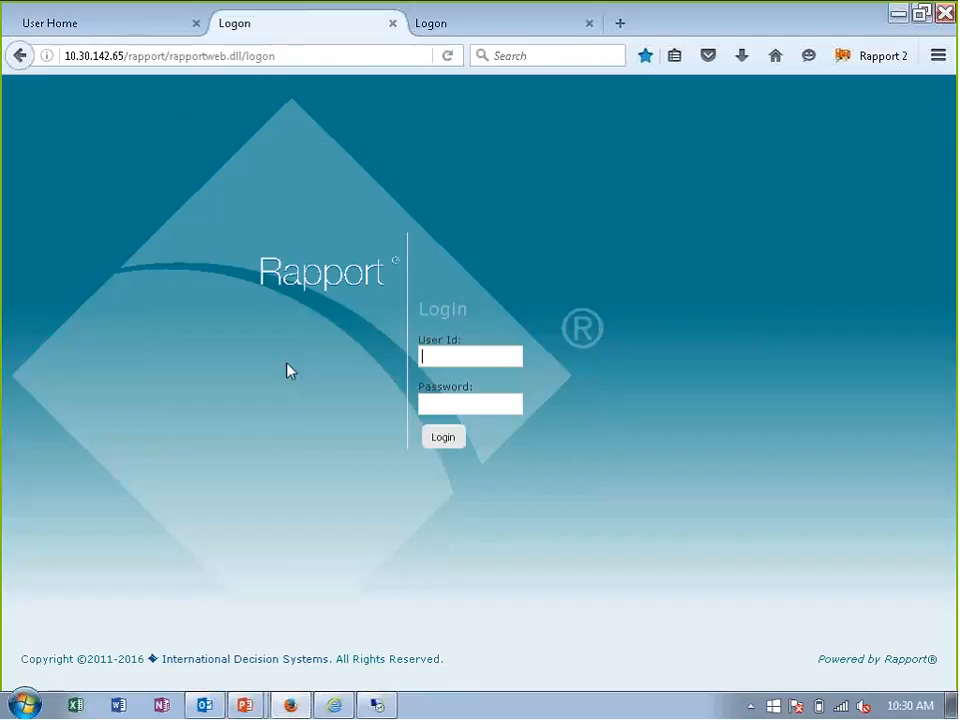
{"action": "type", "text": "credit"}
{"action": "key", "text": "Tab"}
{"action": "type", "text": "123"}
{"action": "key", "text": "Return"}
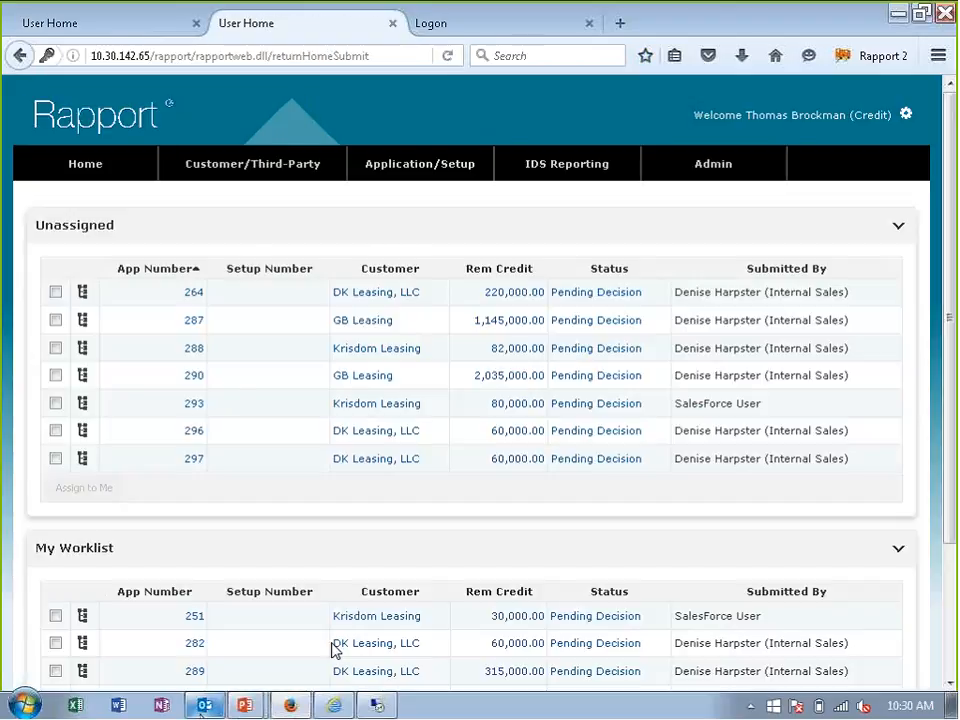
- Switch to Outlook and open the application submission message in the Rapport Email folder
{"action": "left_click", "coordinate": [203, 708]}
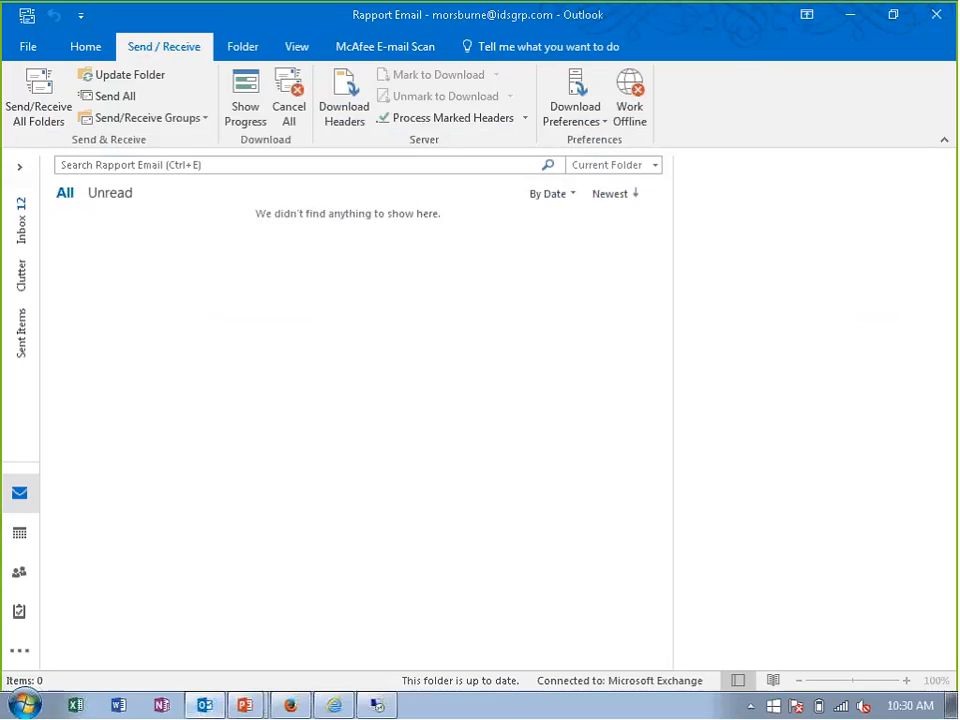
{"action": "left_click", "coordinate": [22, 173]}
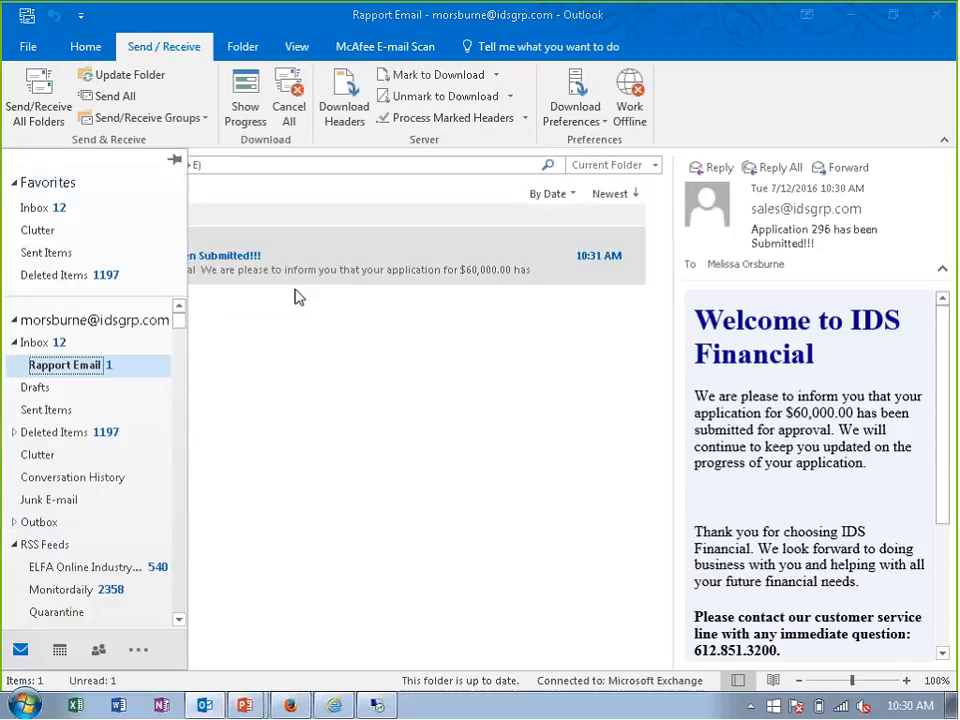
{"action": "left_click", "coordinate": [295, 290]}
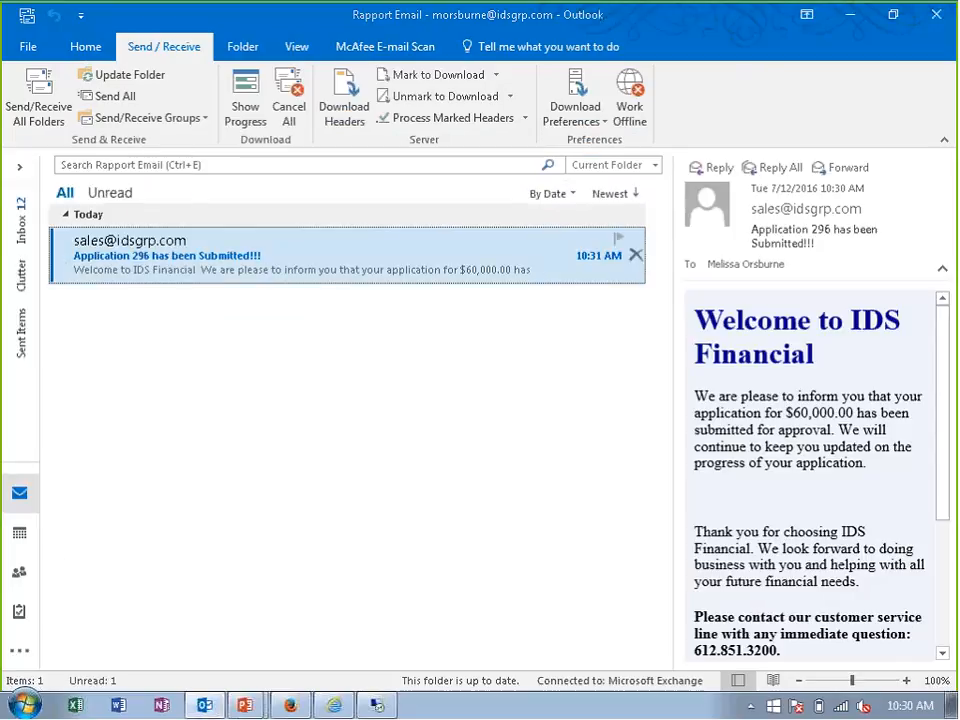
{"action": "double_click", "coordinate": [168, 281]}
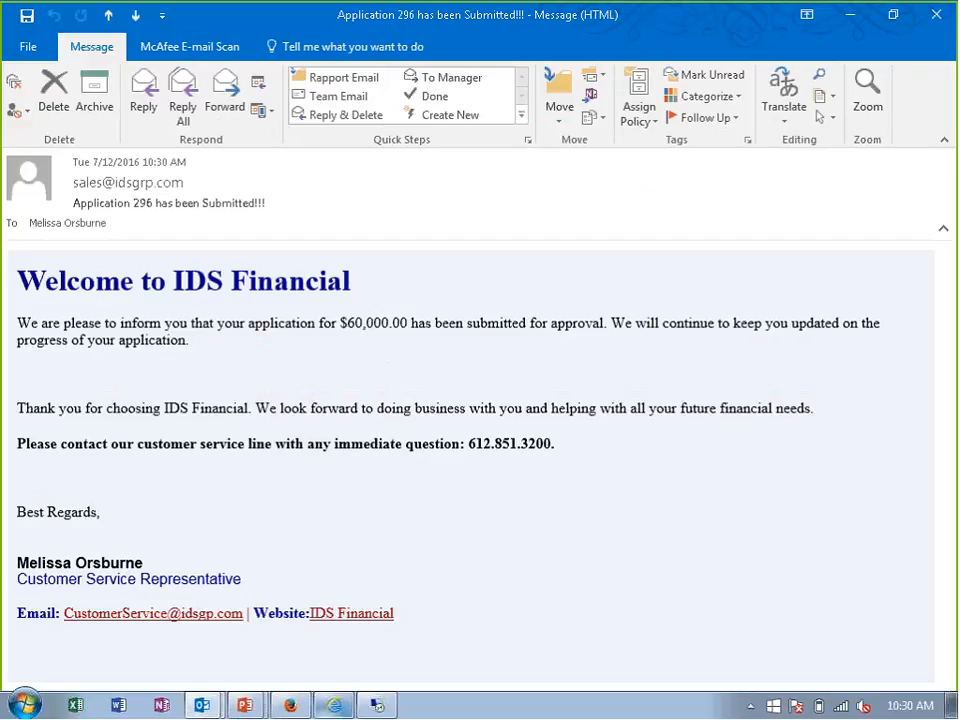
- Return to Rapport in Firefox, and move the last unassigned DK Leasing, LLC application to the credit user's worklist and edit it
{"action": "mouse_move", "coordinate": [290, 705]}
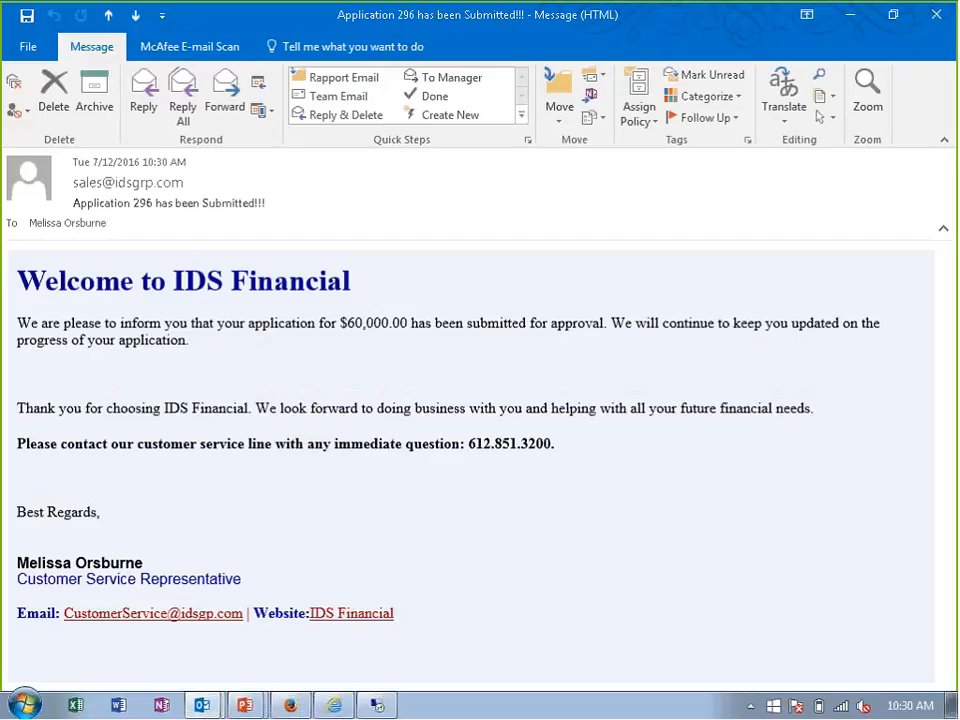
{"action": "left_click", "coordinate": [290, 705]}
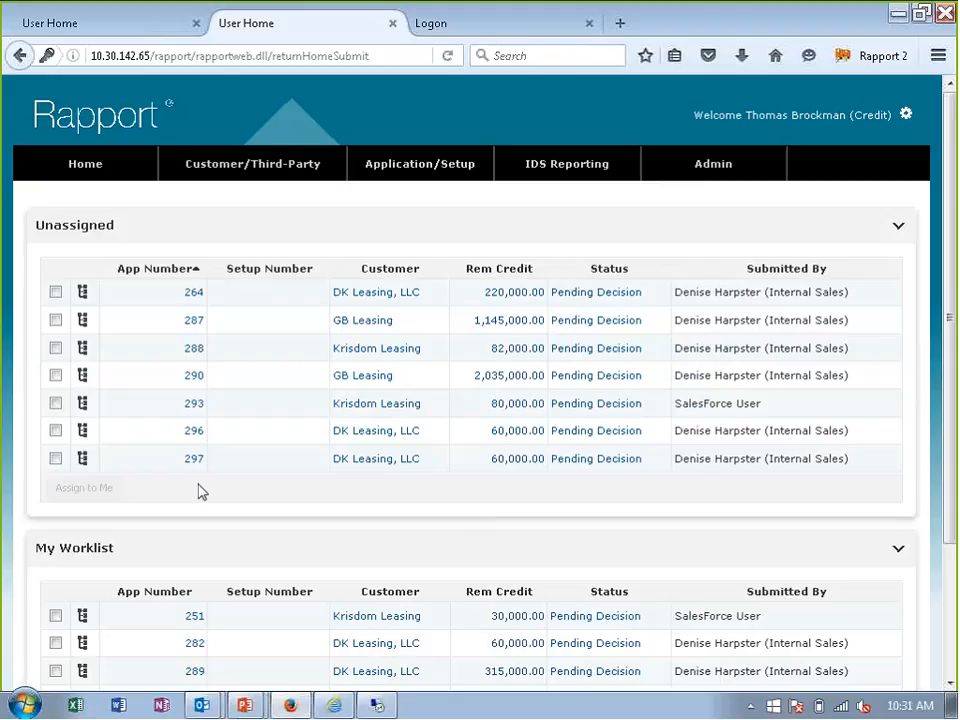
{"action": "left_click", "coordinate": [82, 460]}
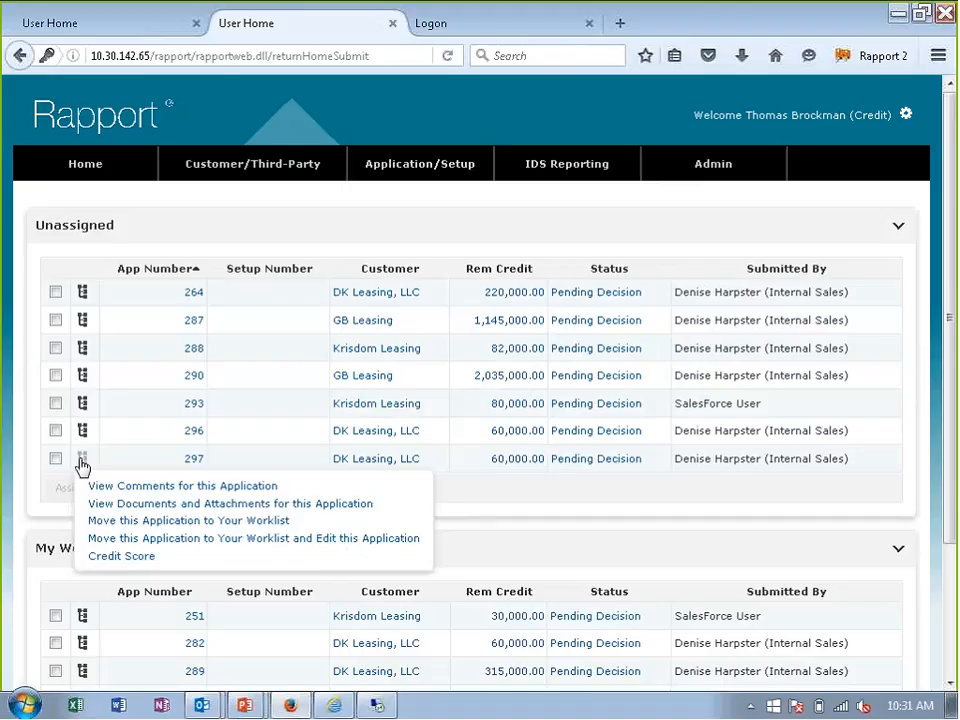
{"action": "left_click", "coordinate": [165, 540]}
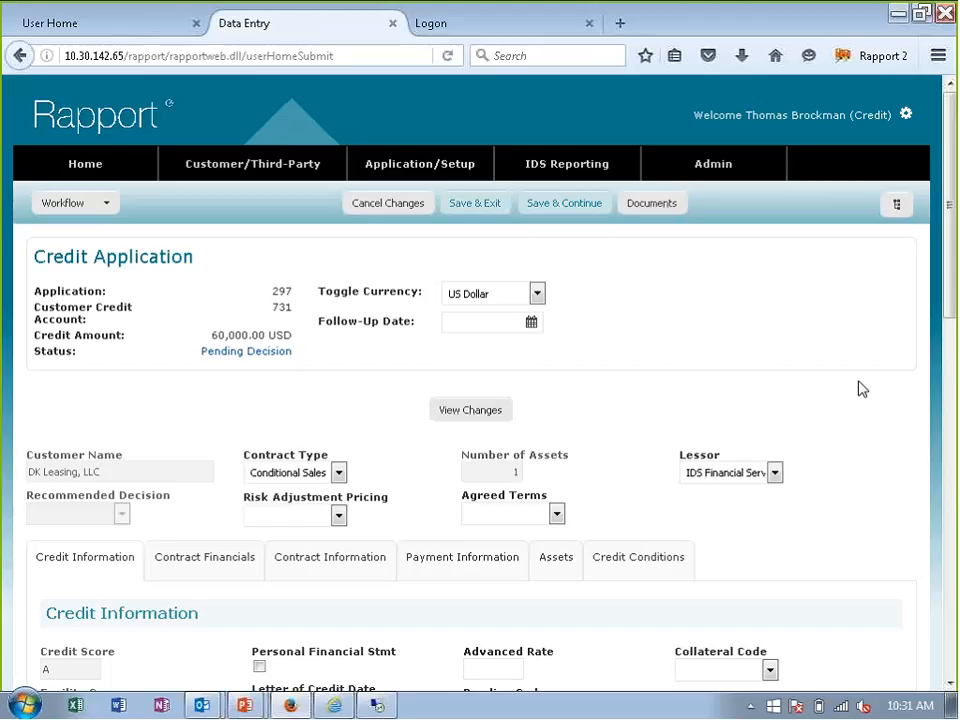
- Open the Secretary of State website linked in the customer's address details under Contract Information
{"action": "scroll", "coordinate": [867, 381], "scroll_direction": "down", "scroll_amount": 4}
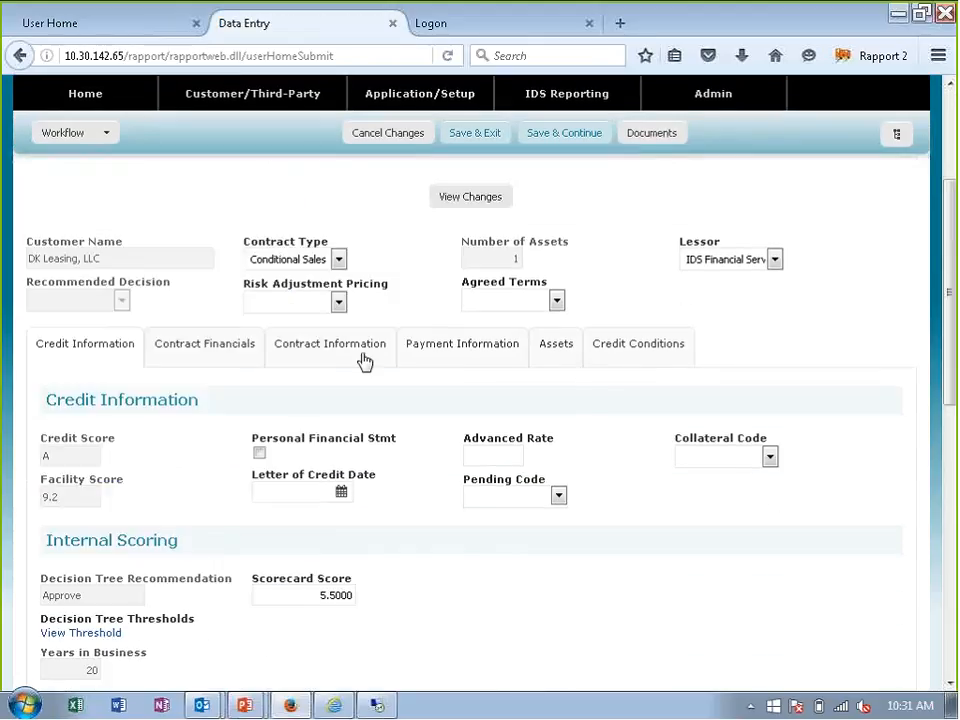
{"action": "left_click", "coordinate": [359, 357]}
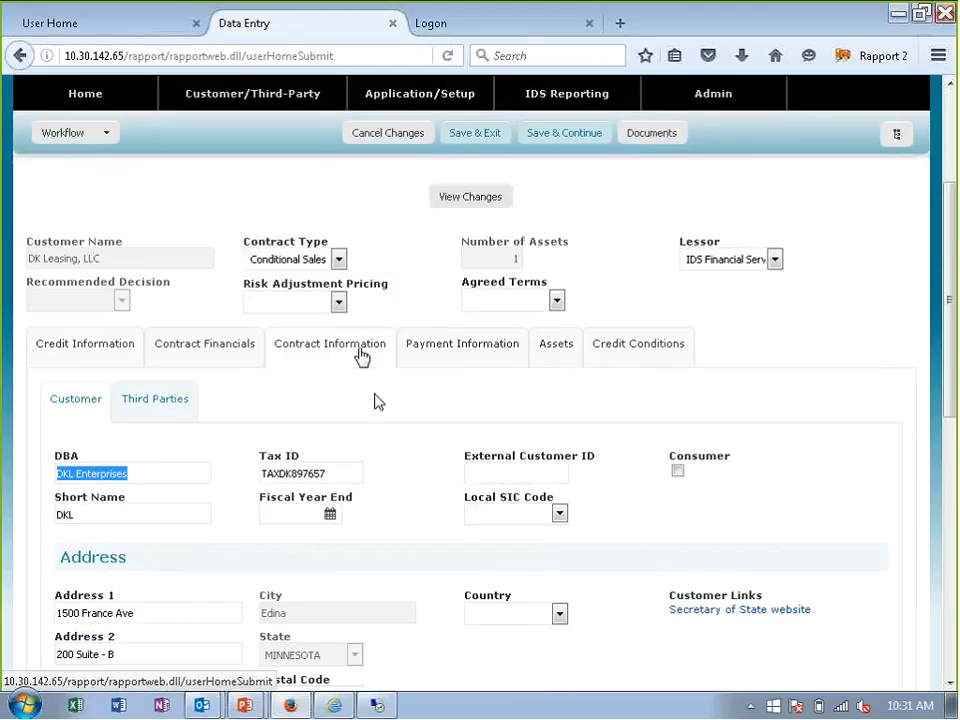
{"action": "scroll", "coordinate": [391, 402], "scroll_direction": "down", "scroll_amount": 1}
{"action": "scroll", "coordinate": [391, 402], "scroll_direction": "down", "scroll_amount": 1}
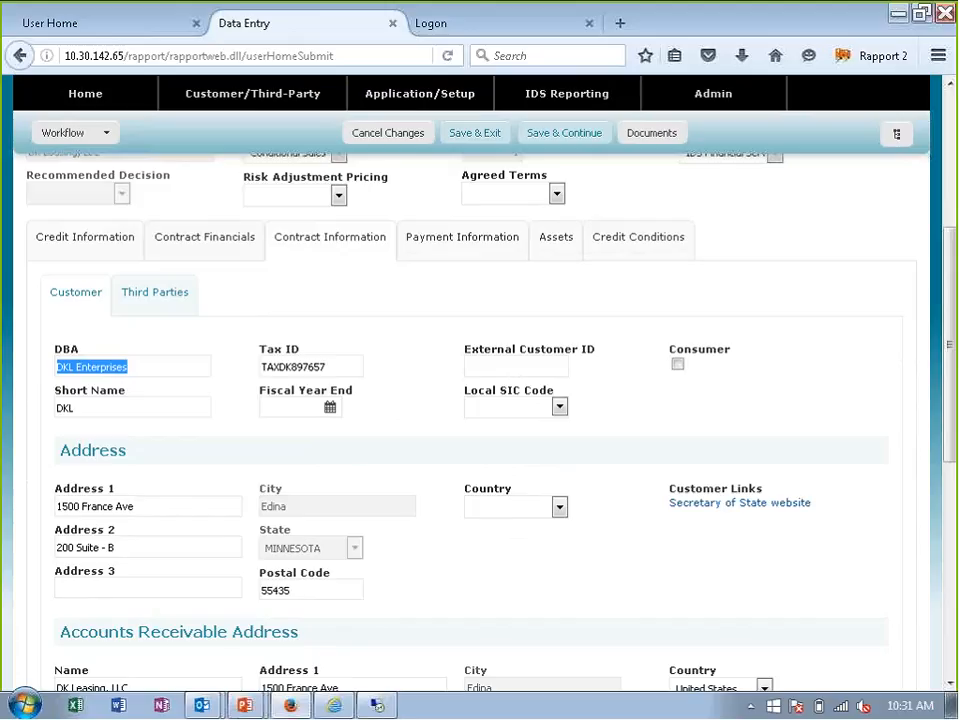
{"action": "left_click", "coordinate": [709, 505]}
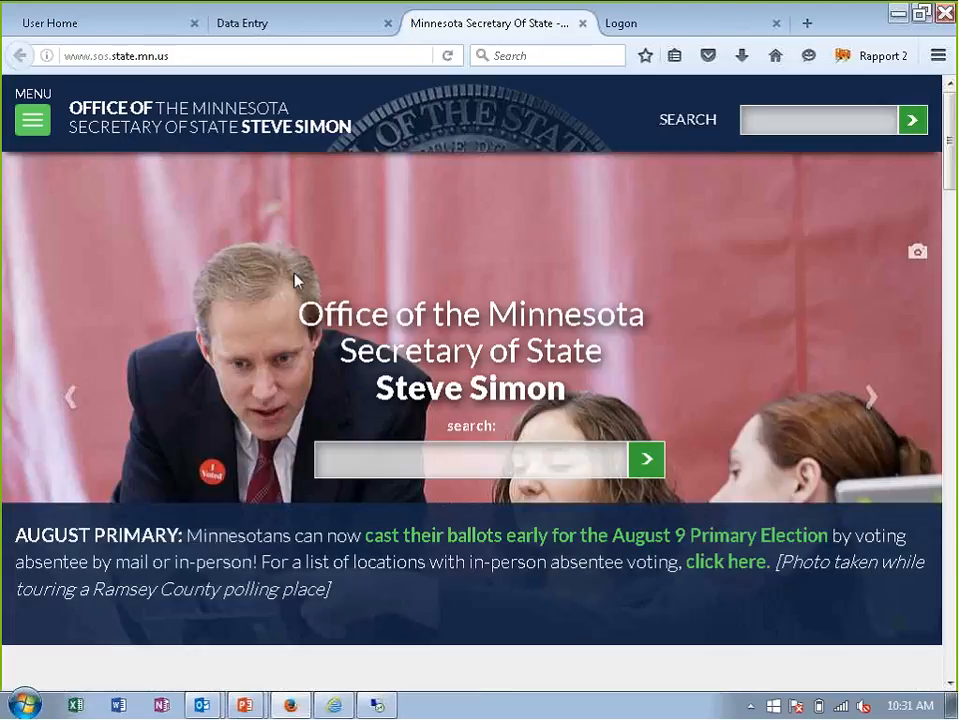
- Return to the credit application, set the customer address's postal code to 90210, and open the Secretary of State website link again
{"action": "left_click", "coordinate": [272, 24]}
{"action": "scroll", "coordinate": [425, 517], "scroll_direction": "down", "scroll_amount": 5}
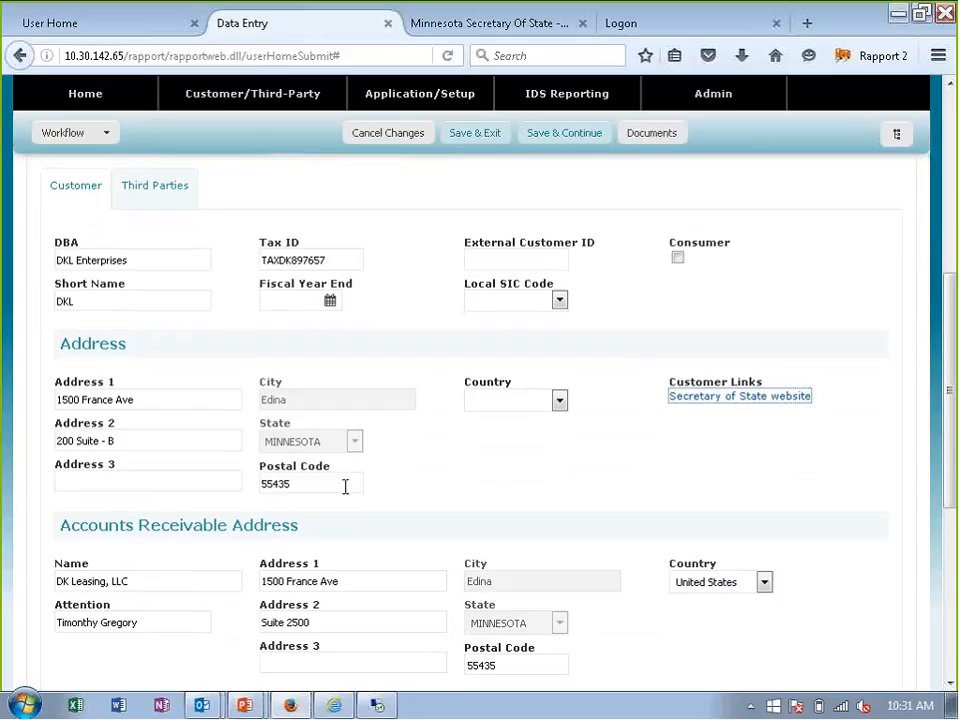
{"action": "double_click", "coordinate": [345, 487]}
{"action": "type", "text": "90"}
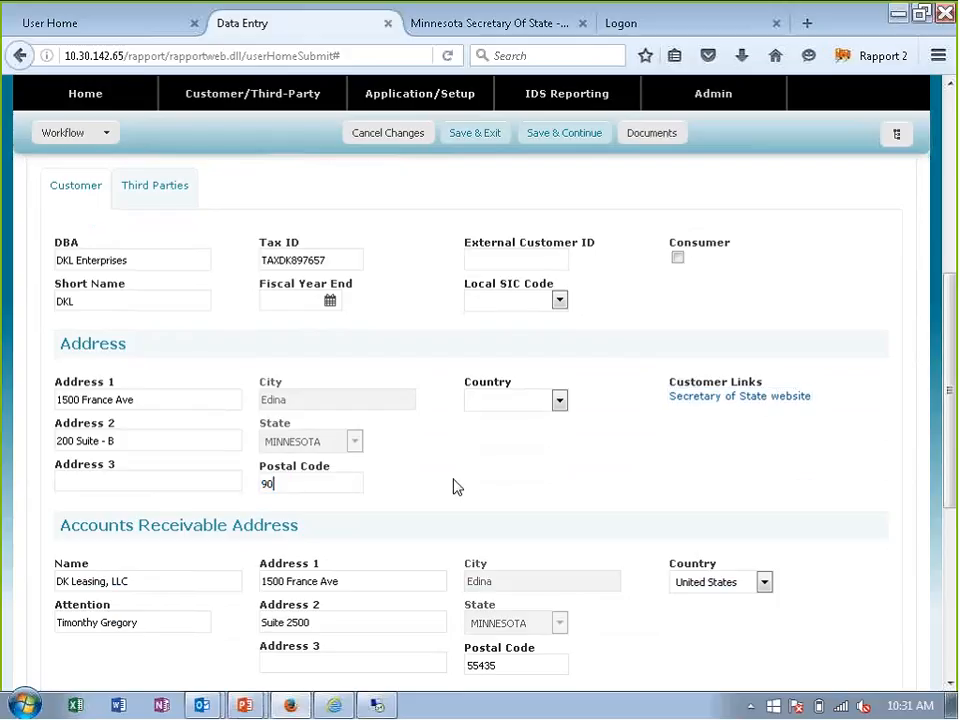
{"action": "type", "text": "210"}
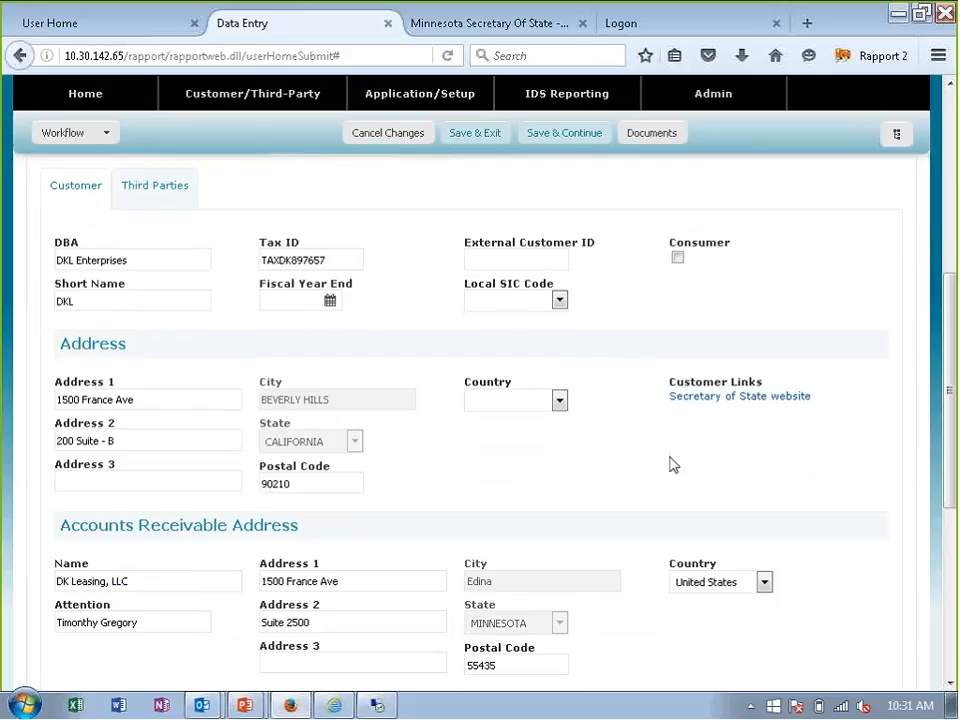
{"action": "left_click", "coordinate": [742, 399]}
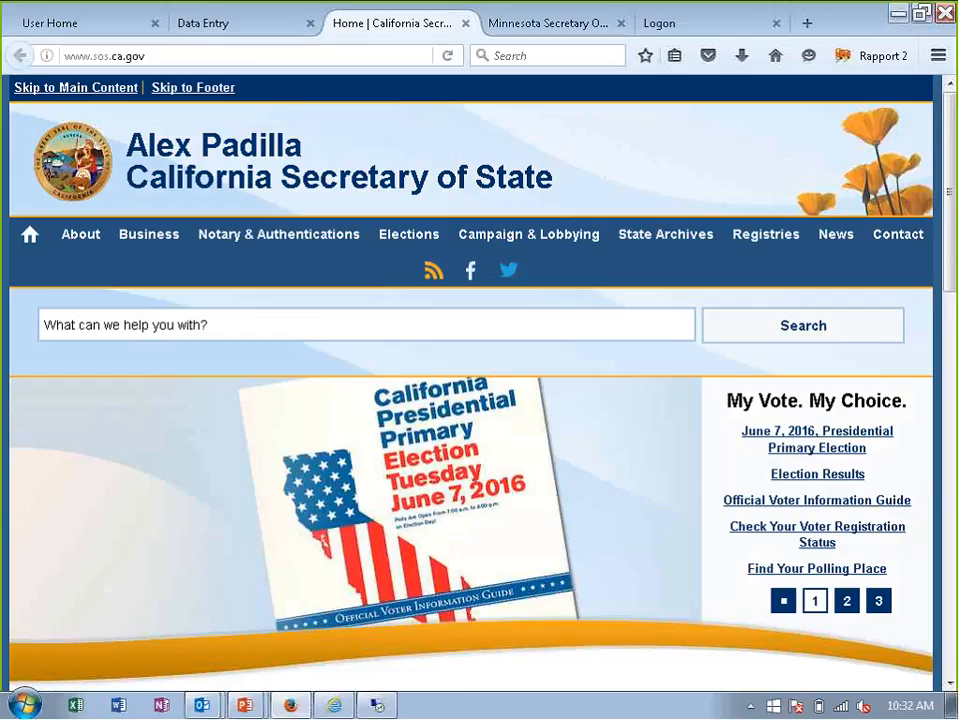
- Return to the credit application and set the customer address's postal code to 55435, choosing the Bloomington, MN match
{"action": "left_click", "coordinate": [254, 24]}
{"action": "scroll", "coordinate": [681, 497], "scroll_direction": "down", "scroll_amount": 5}
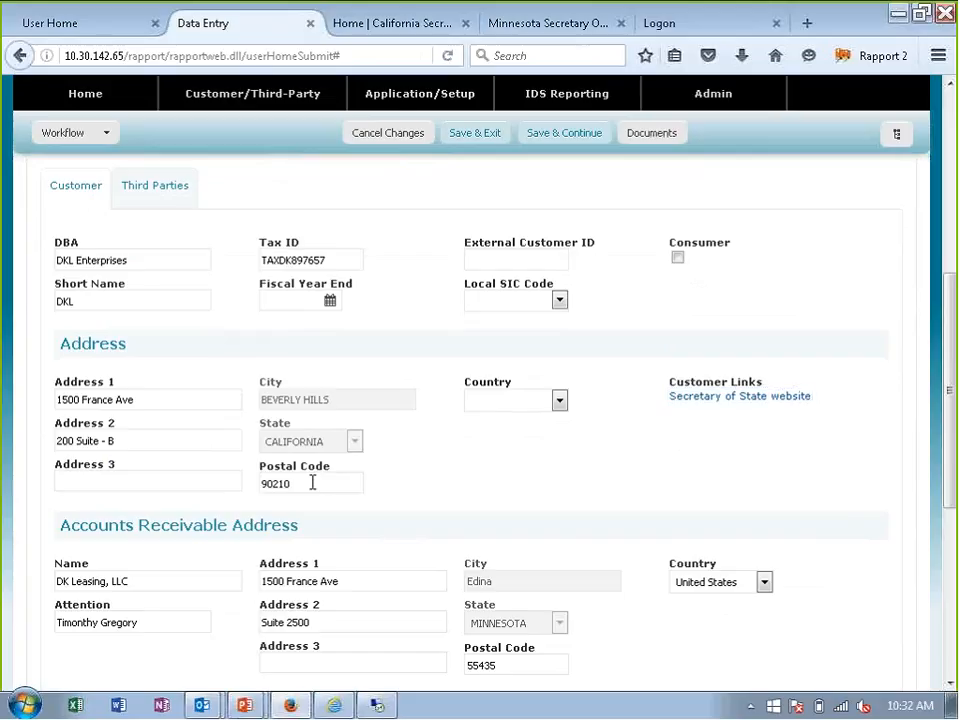
{"action": "left_click_drag", "start_coordinate": [312, 483], "coordinate": [252, 482]}
{"action": "type", "text": "554"}
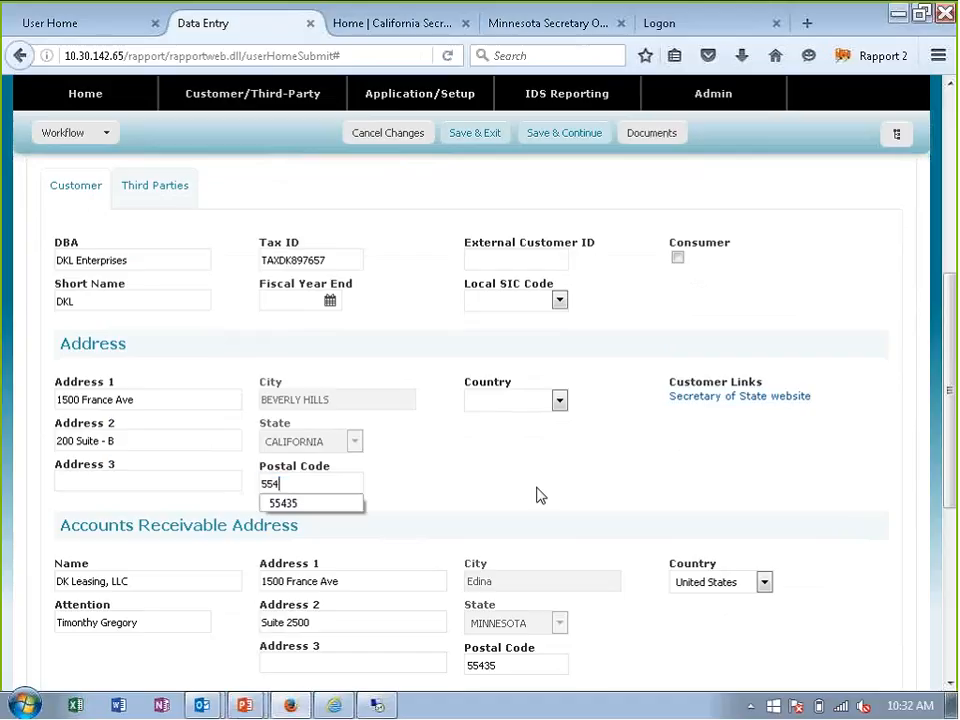
{"action": "type", "text": "35"}
{"action": "key", "text": "Tab"}
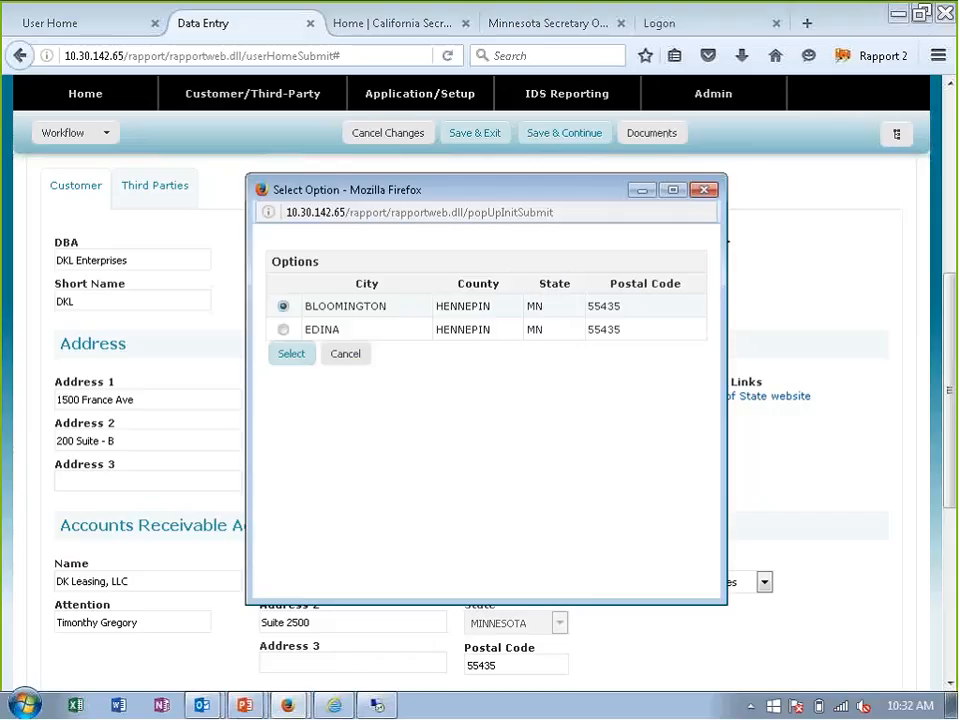
{"action": "left_click", "coordinate": [293, 356]}
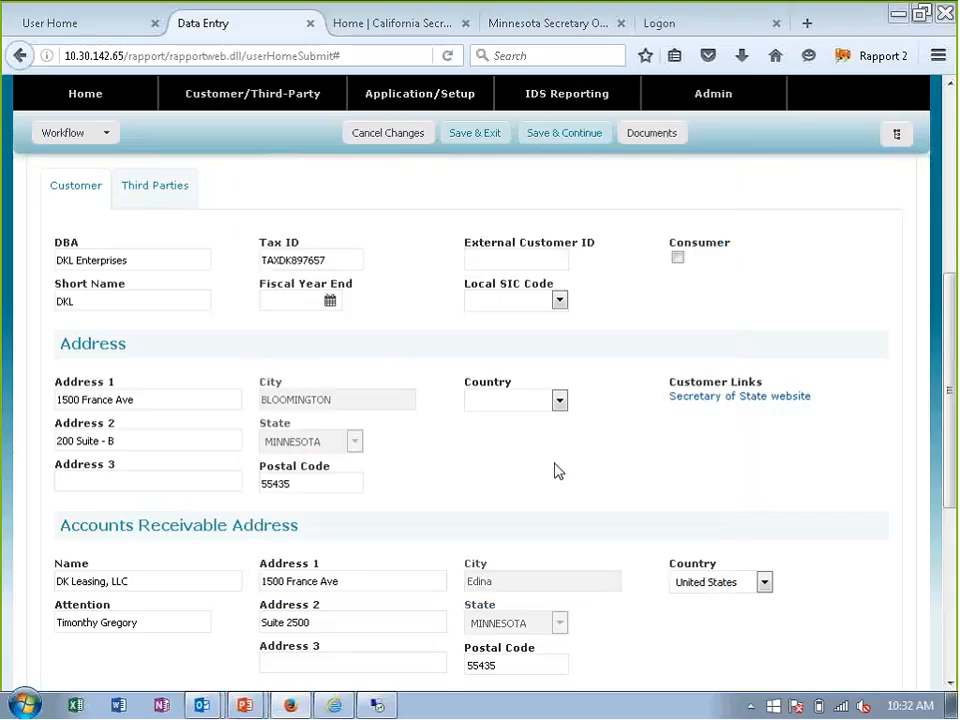
- Set the dealer to 1 in the contract's third-party information
{"action": "scroll", "coordinate": [562, 474], "scroll_direction": "down", "scroll_amount": 2}
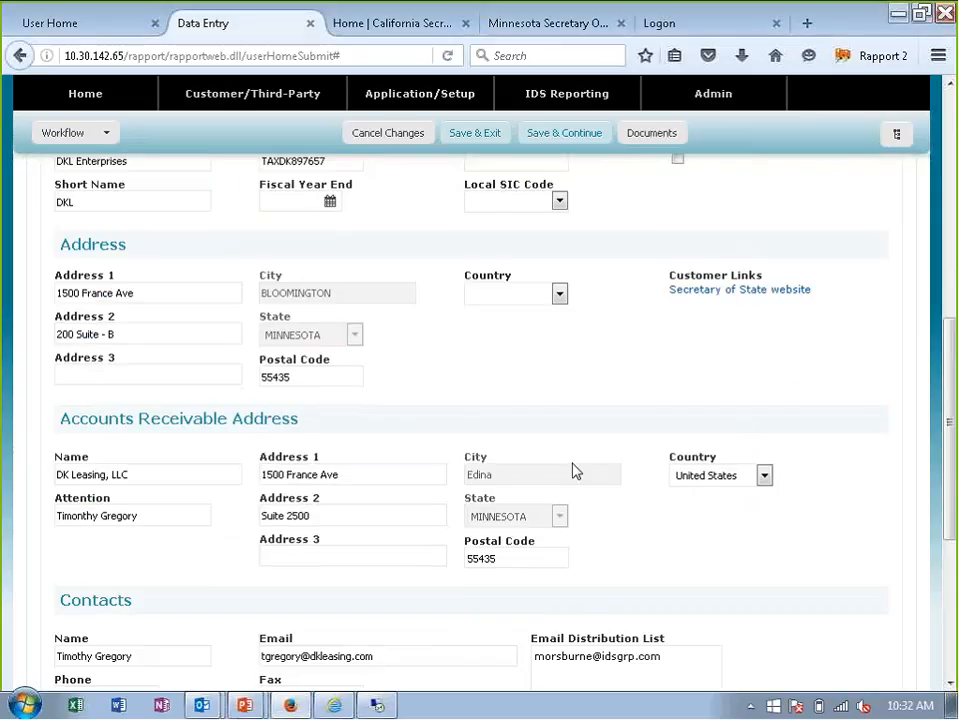
{"action": "scroll", "coordinate": [572, 470], "scroll_direction": "up", "scroll_amount": 1}
{"action": "scroll", "coordinate": [572, 470], "scroll_direction": "up", "scroll_amount": 1}
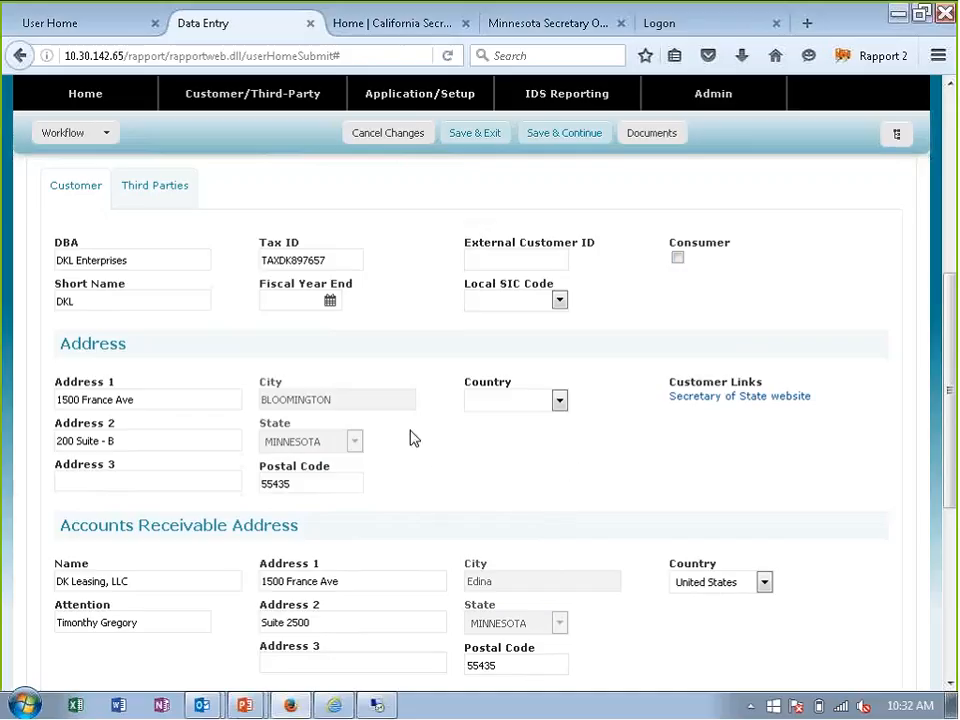
{"action": "left_click", "coordinate": [150, 199]}
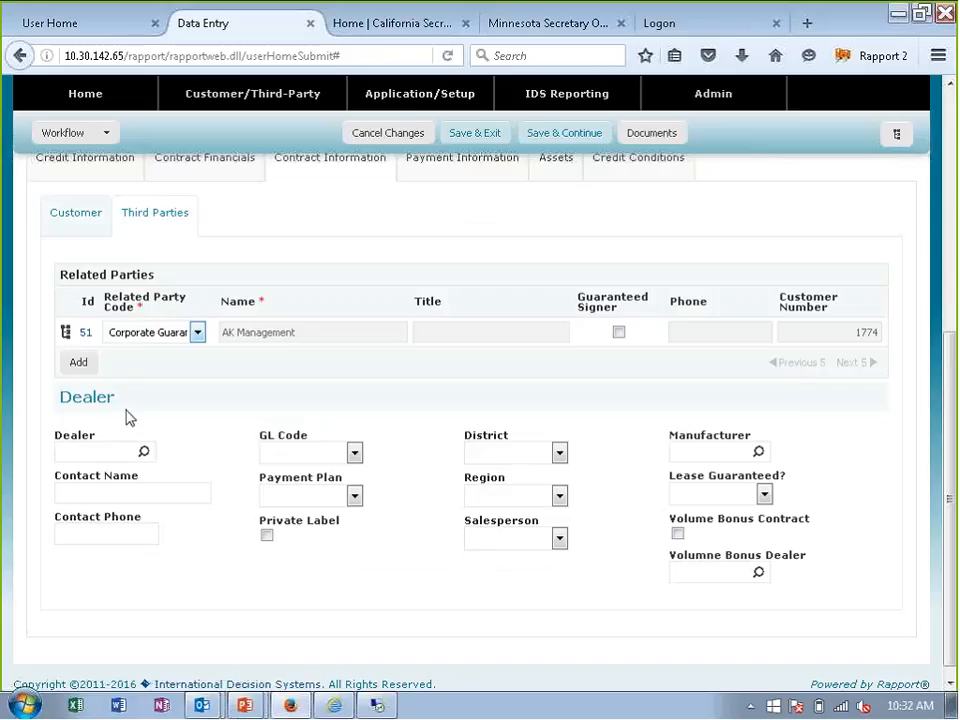
{"action": "scroll", "coordinate": [124, 418], "scroll_direction": "down", "scroll_amount": 1}
{"action": "left_click", "coordinate": [90, 434]}
{"action": "type", "text": "1"}
{"action": "key", "text": "Tab"}
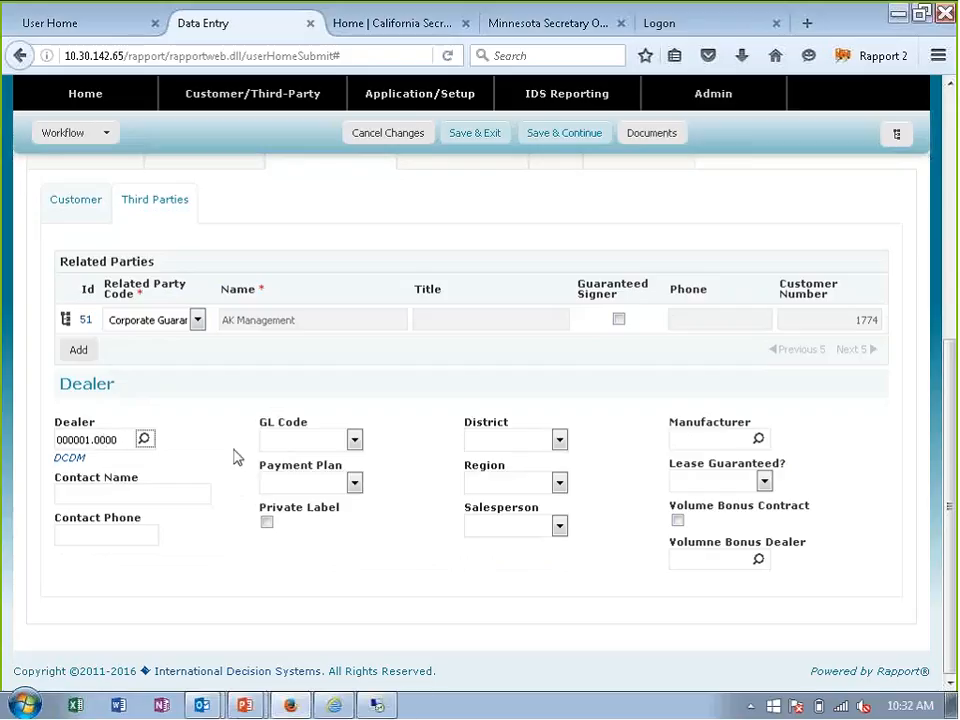
- Open the DCDM dealer's maintenance record, enter the contact's name and phone number, and save it with an update to the application
{"action": "left_click", "coordinate": [73, 459]}
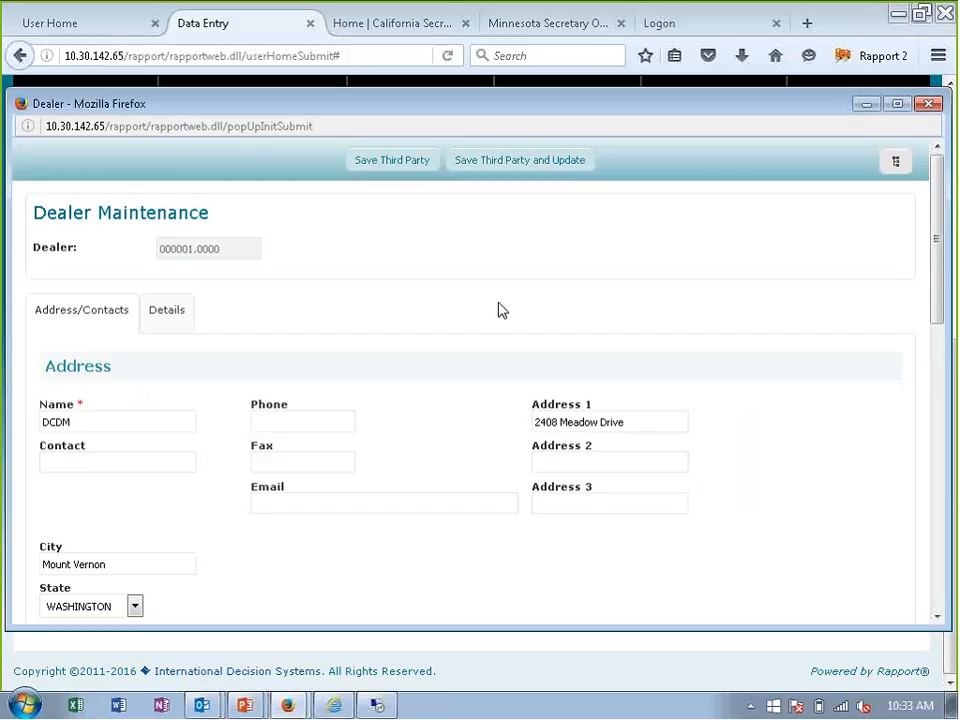
{"action": "left_click", "coordinate": [100, 461]}
{"action": "type", "text": "Melissa"}
{"action": "key", "text": "Tab"}
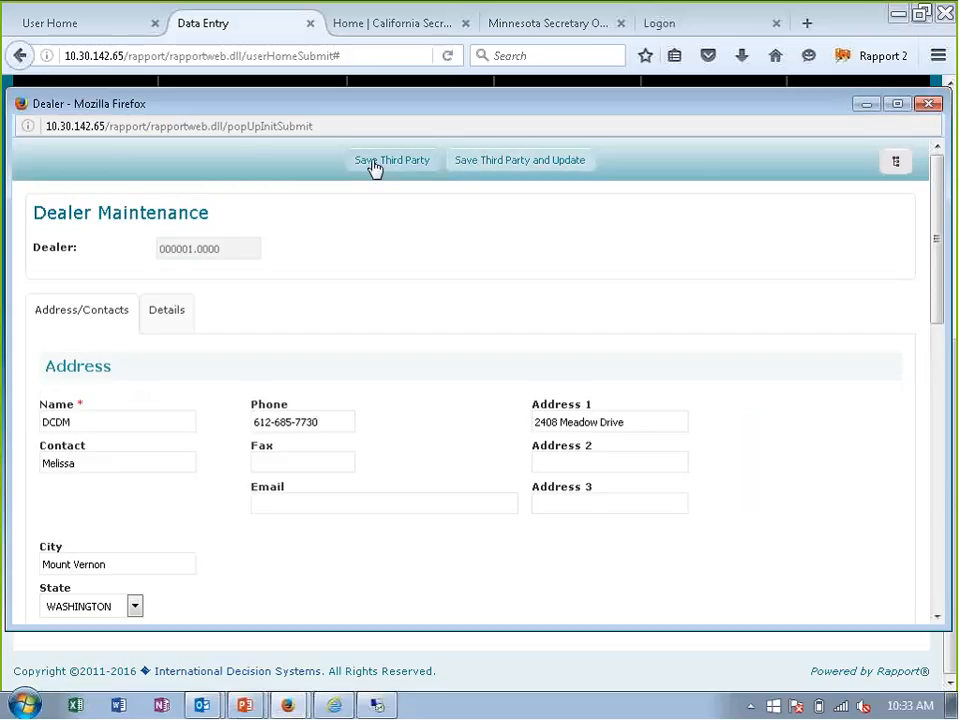
{"action": "left_click", "coordinate": [493, 170]}
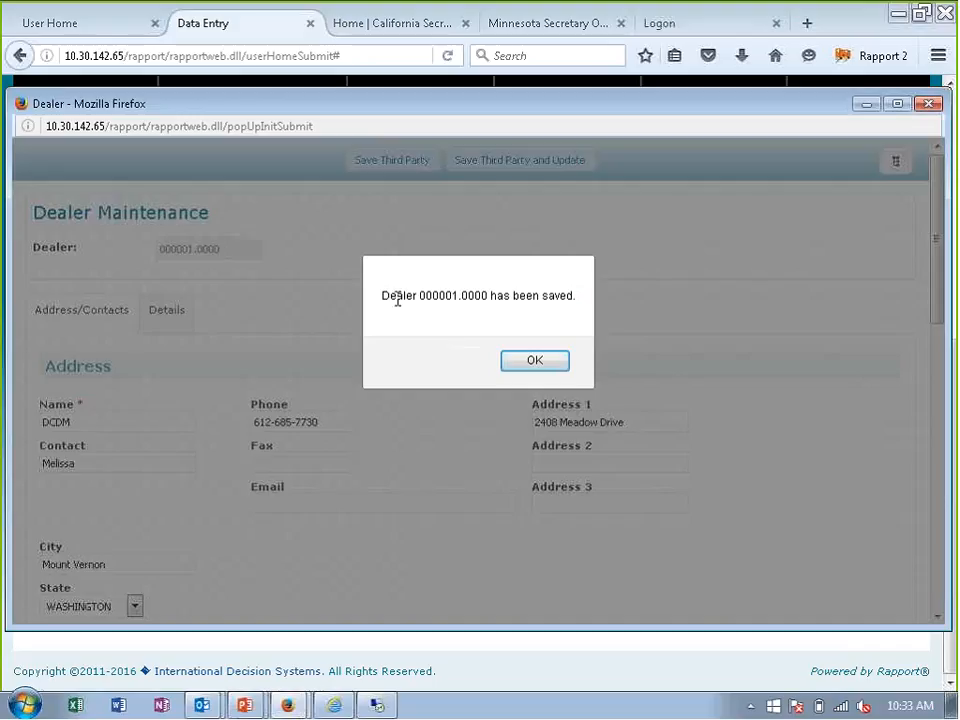
{"action": "left_click", "coordinate": [527, 364]}
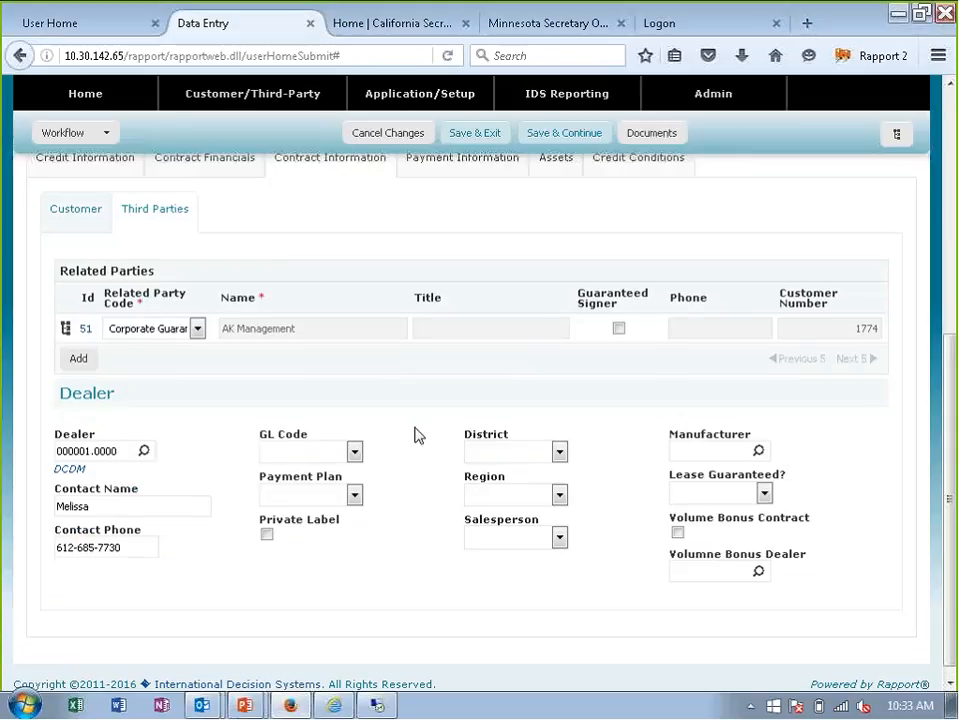
- Save the credit application with its dealer details and exit to the credit user's home page
{"action": "scroll", "coordinate": [416, 435], "scroll_direction": "down", "scroll_amount": 1}
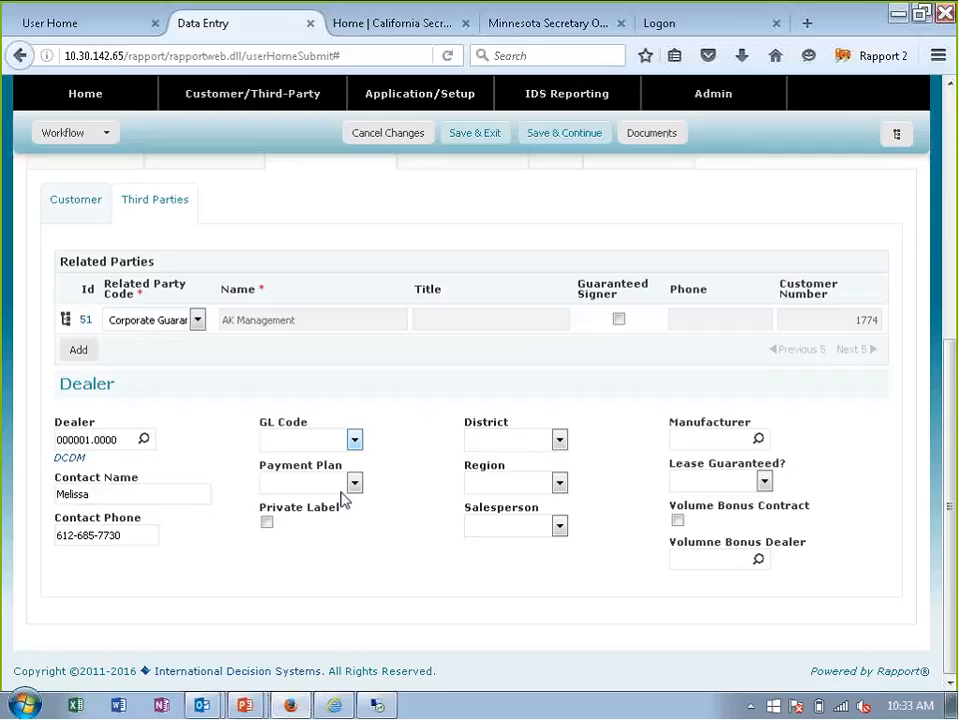
{"action": "scroll", "coordinate": [300, 430], "scroll_direction": "up", "scroll_amount": 5}
{"action": "left_click", "coordinate": [478, 214]}
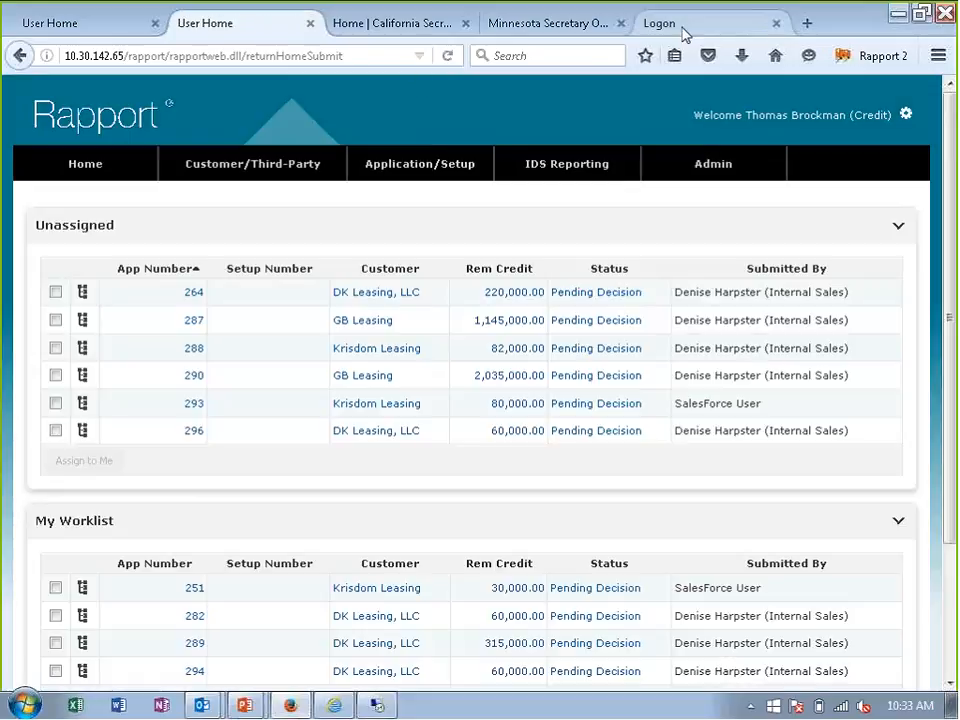
- Switch to the Rapport 3 session and log in as the booking user, entering the user ID and account password
{"action": "left_click", "coordinate": [680, 32]}
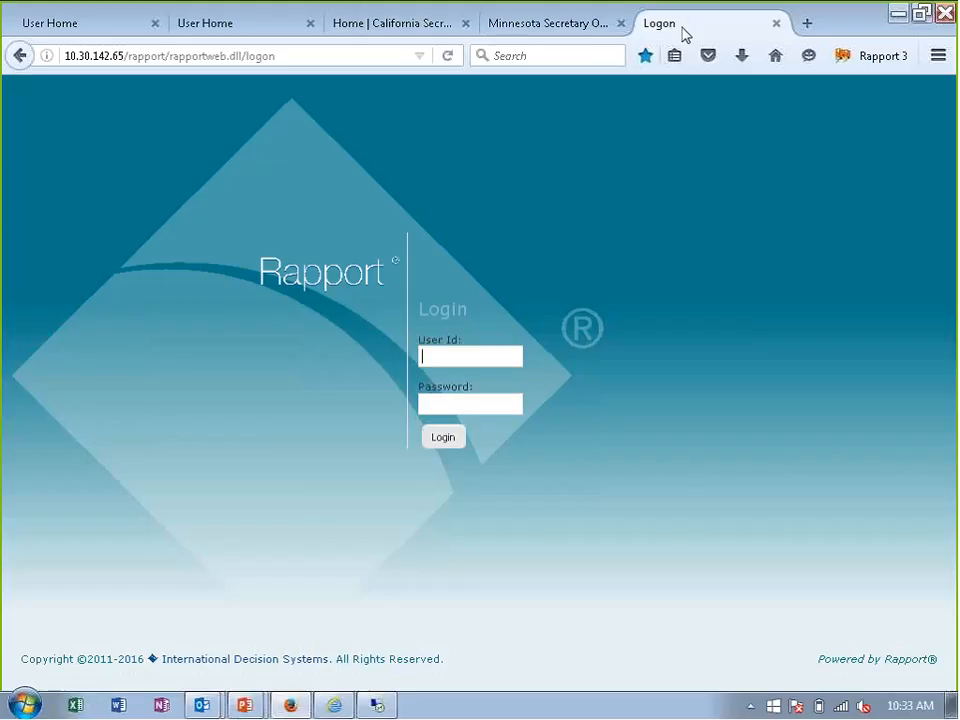
{"action": "type", "text": "booking"}
{"action": "key", "text": "Tab"}
{"action": "type", "text": "******"}
{"action": "left_click", "coordinate": [452, 438]}
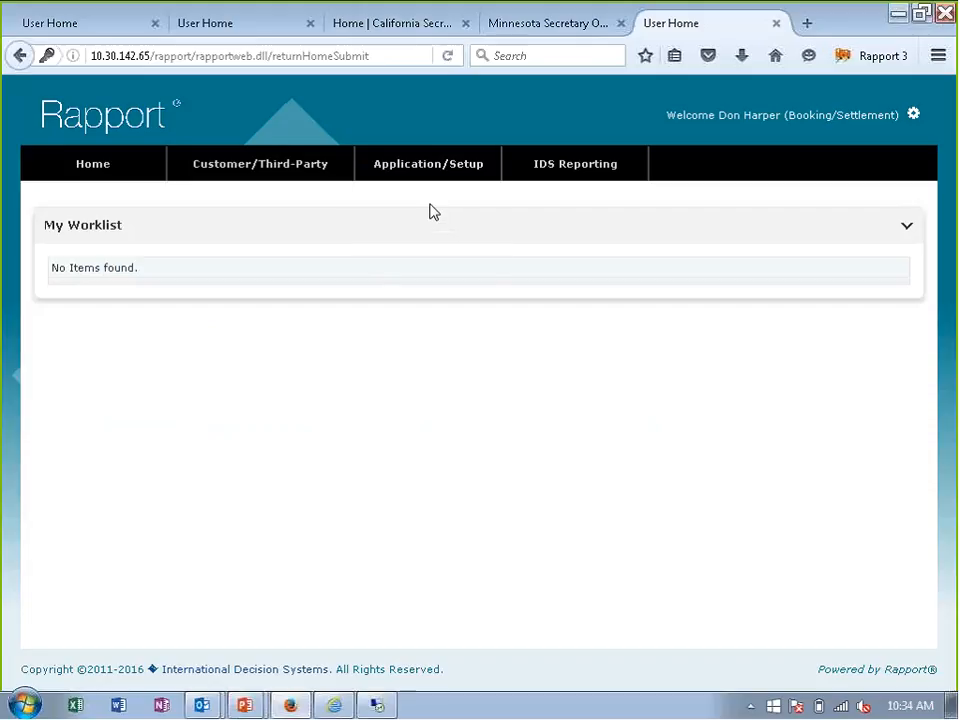
- List the existing setups and open booked setup 137 for DK Leasing, LLC
{"action": "mouse_move", "coordinate": [433, 178]}
{"action": "left_click", "coordinate": [382, 256]}
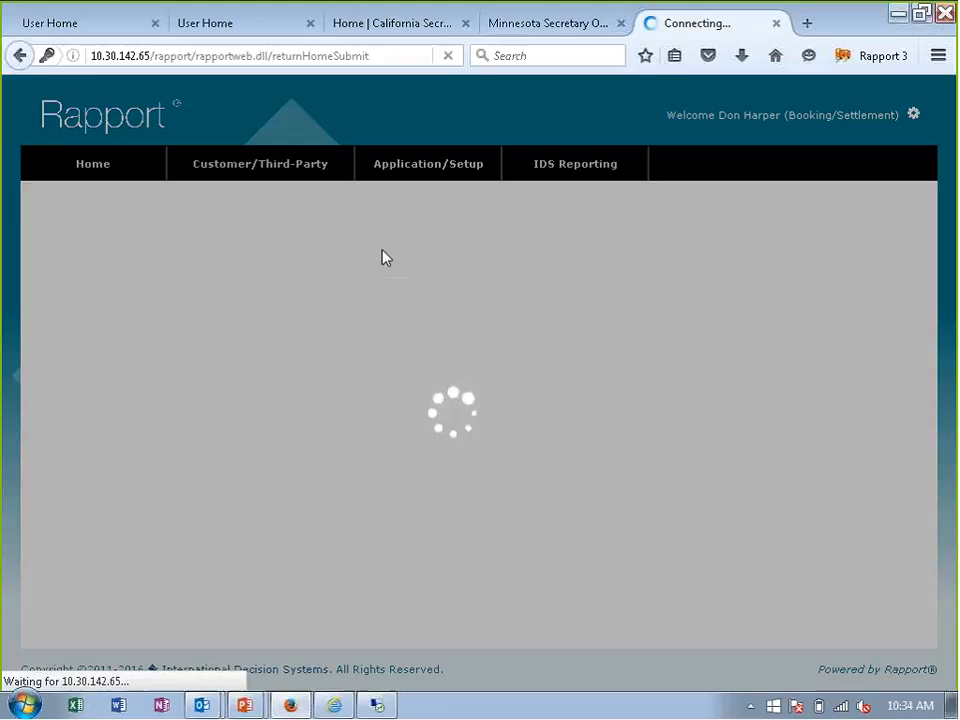
{"action": "scroll", "coordinate": [437, 407], "scroll_direction": "down", "scroll_amount": 3}
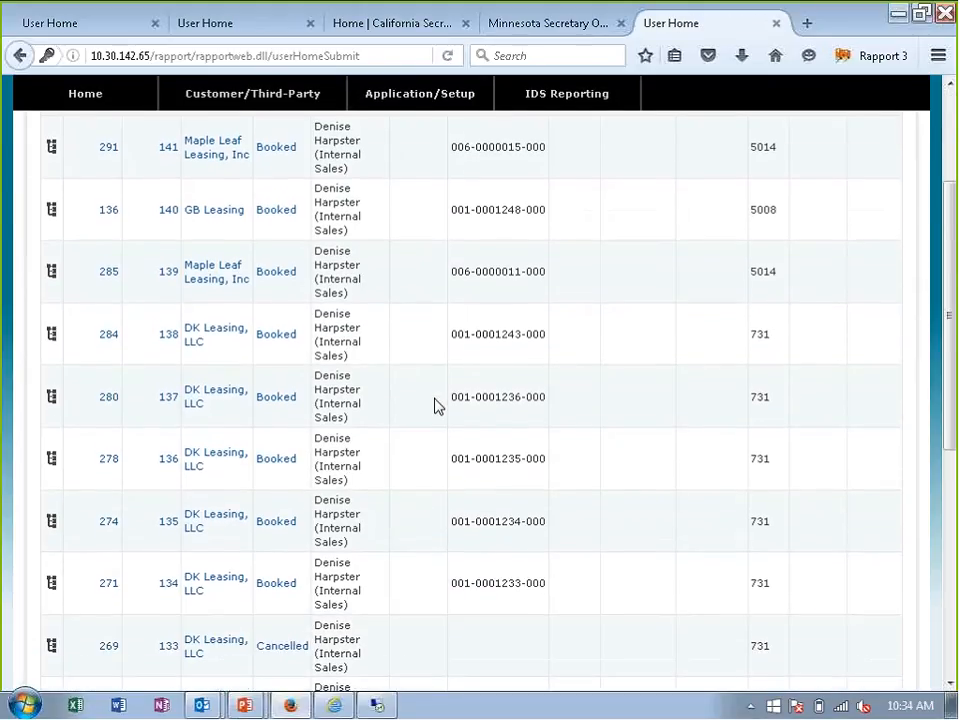
{"action": "left_click", "coordinate": [170, 367]}
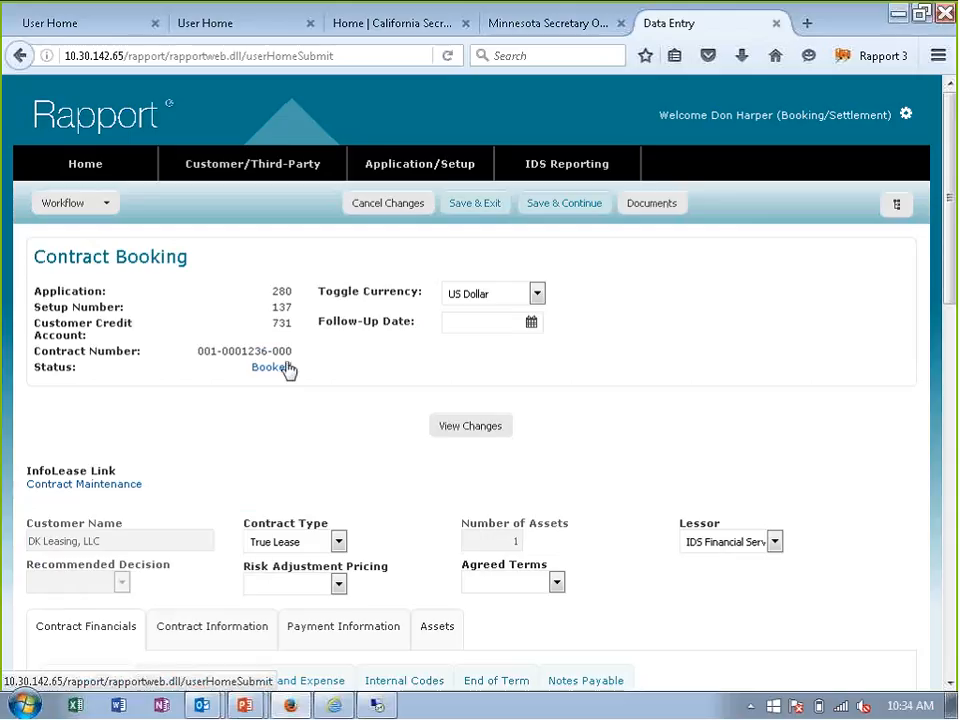
- Follow the Contract Maintenance link to InfoLease and log in with the prefilled credentials to view the booked contract
{"action": "scroll", "coordinate": [160, 460], "scroll_direction": "down", "scroll_amount": 2}
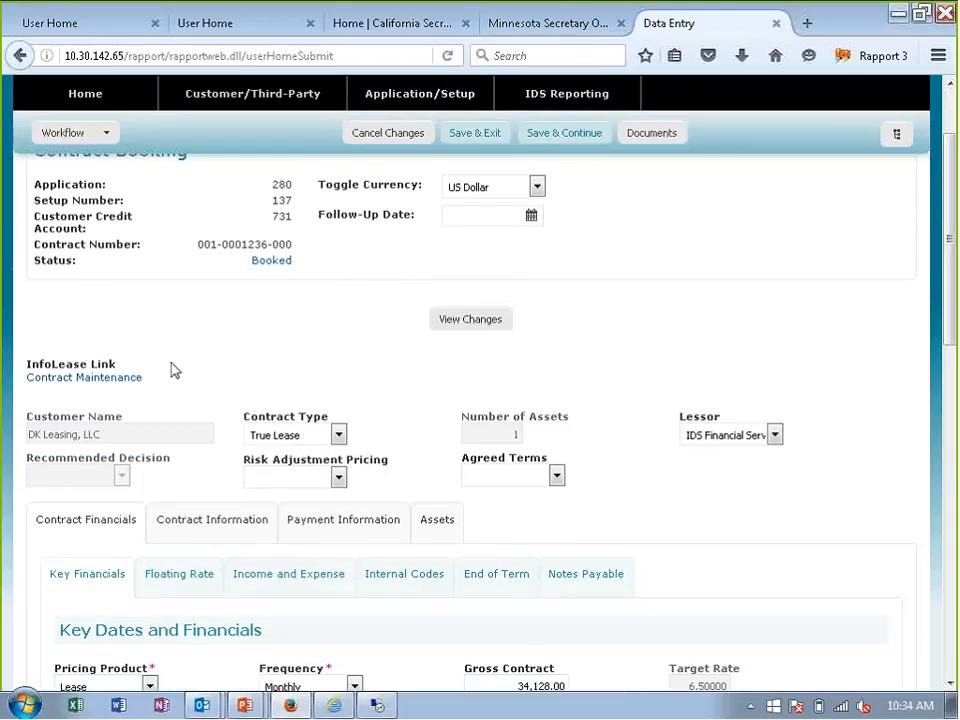
{"action": "left_click", "coordinate": [118, 378]}
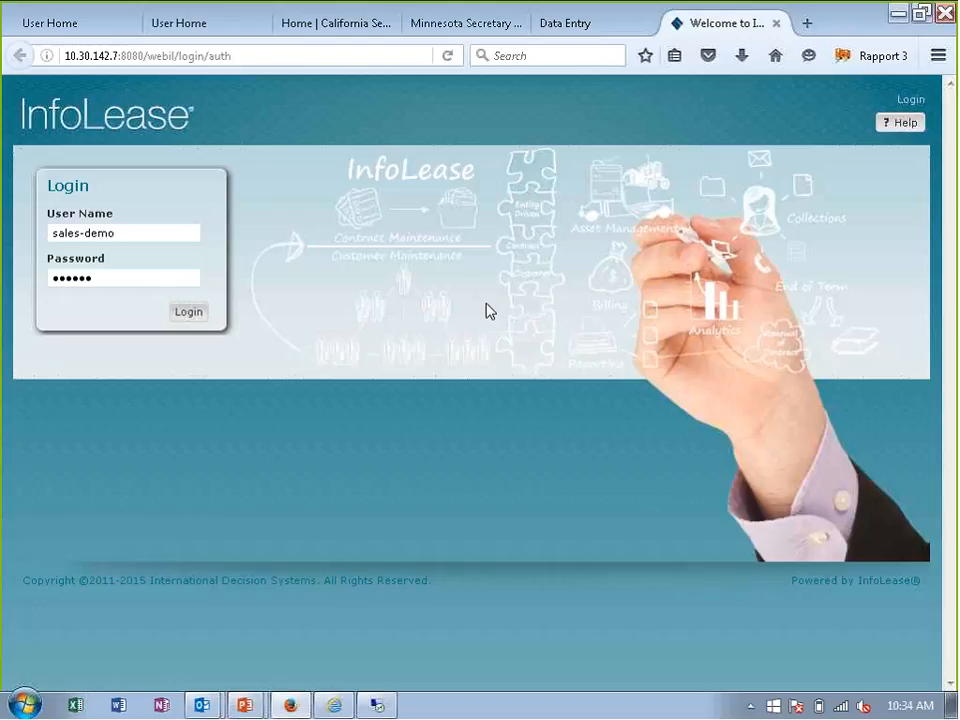
{"action": "left_click", "coordinate": [188, 320]}
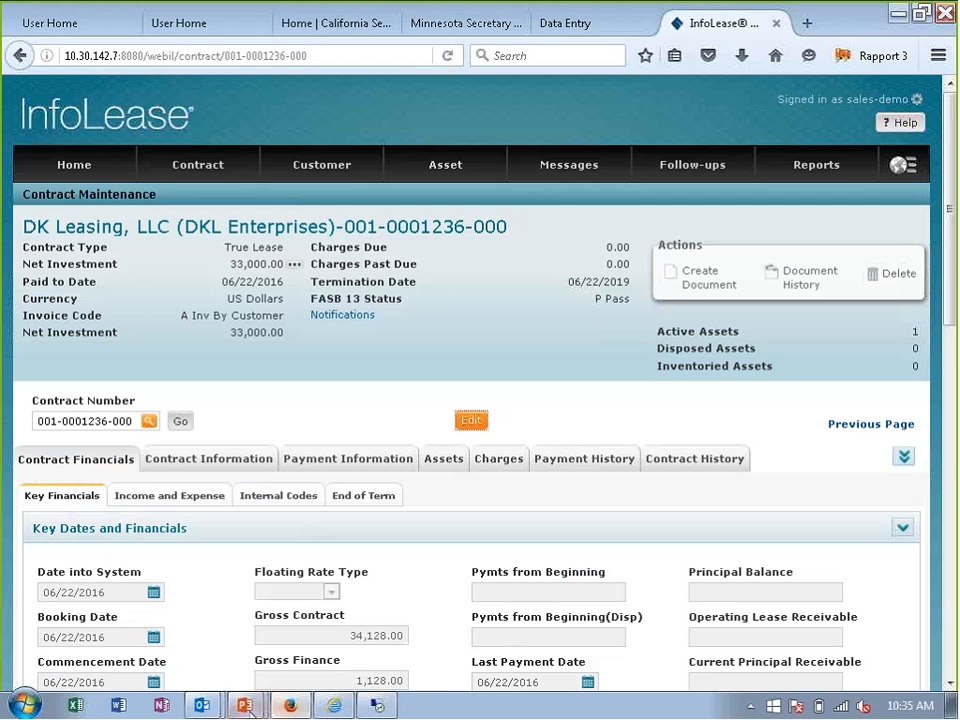
- Switch to the Rapport Webinar July 12 2016 presentation in PowerPoint and show the "Olympus: Maximizing New Capabilities" slide full screen
{"action": "mouse_move", "coordinate": [250, 707]}
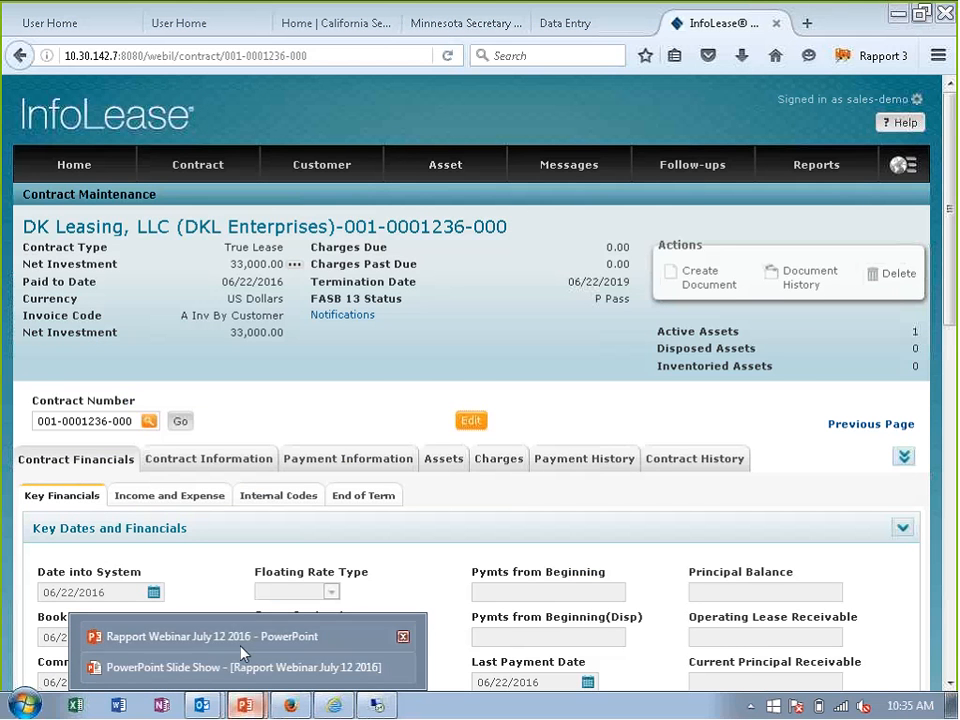
{"action": "left_click", "coordinate": [240, 641]}
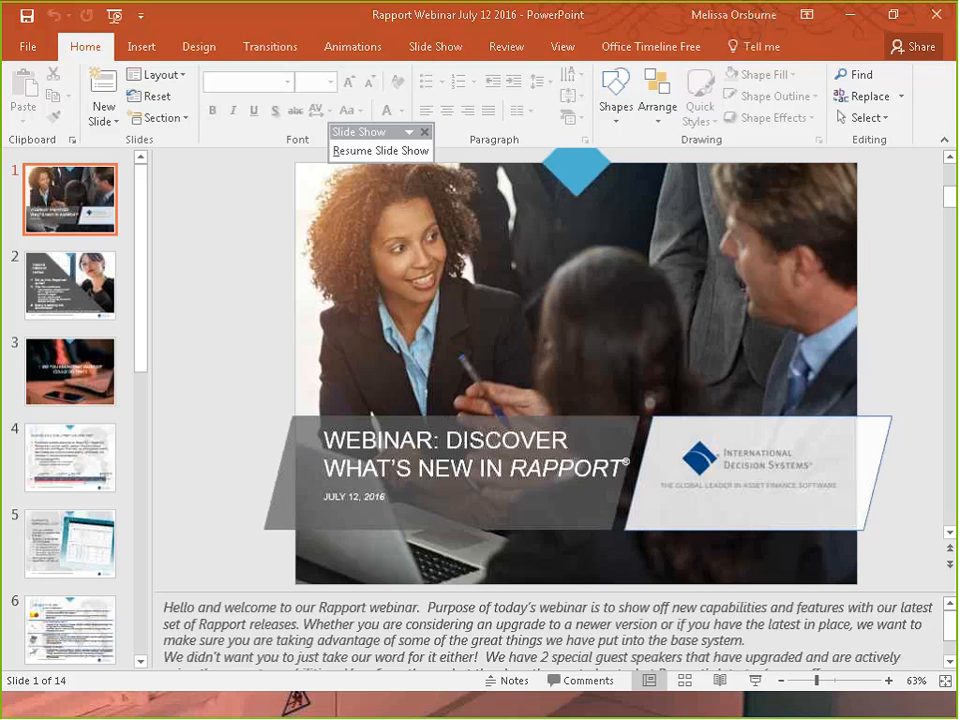
{"action": "left_click", "coordinate": [745, 681]}
{"action": "key", "text": "Left"}
{"action": "key", "text": "Left"}
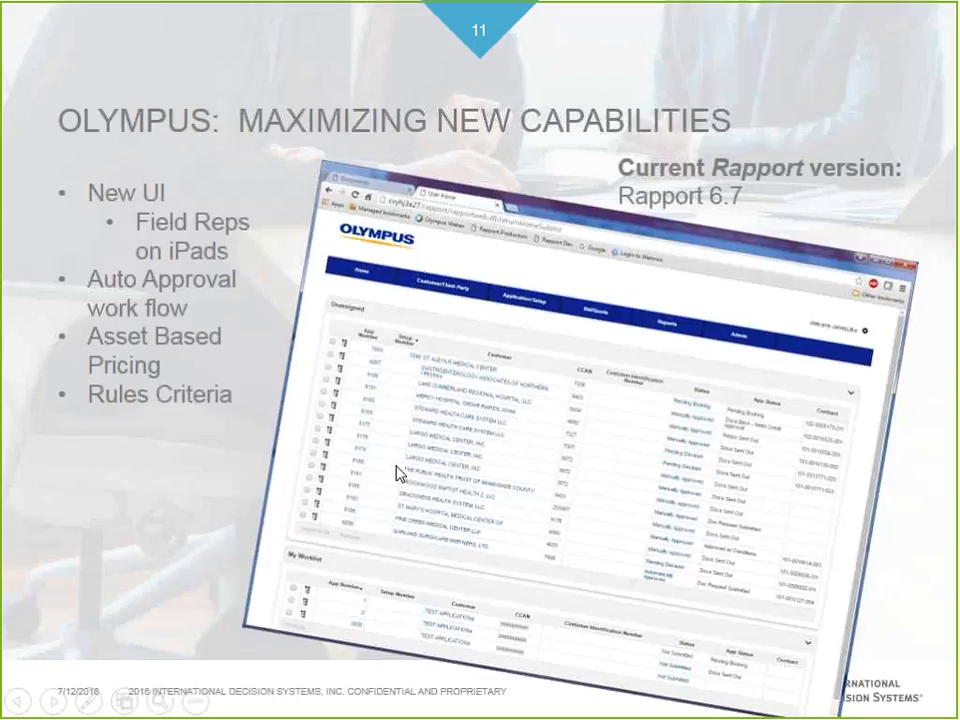